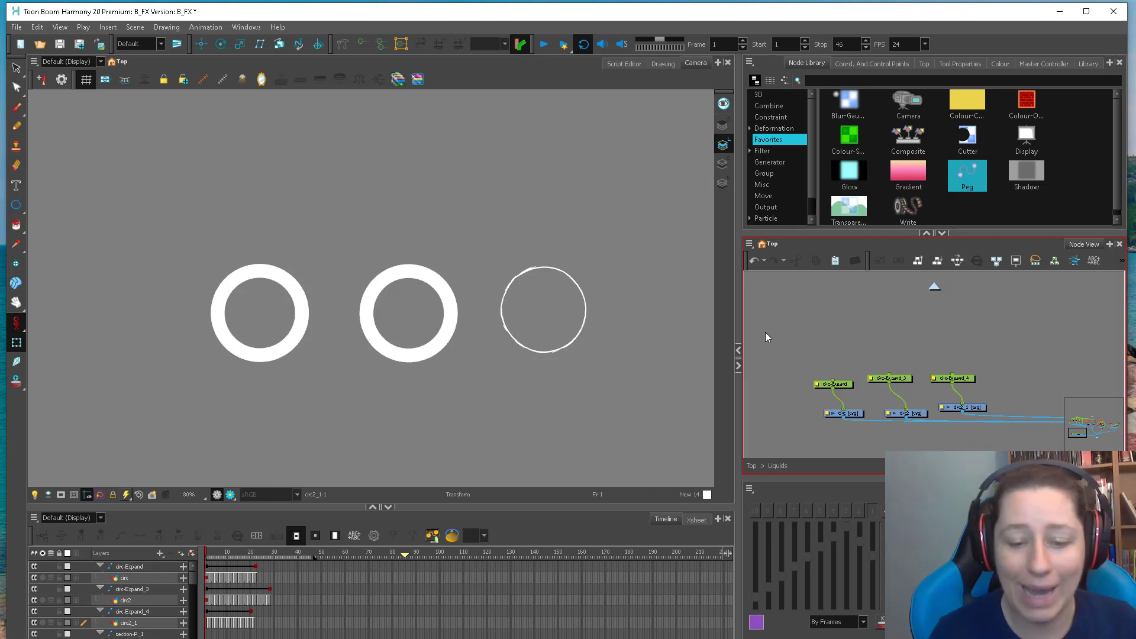
Squash the first ring into a flat ellipse, redo the squash once, and scrub to preview
left_click(259, 314)
left_click_drag(308, 264, 335, 299)
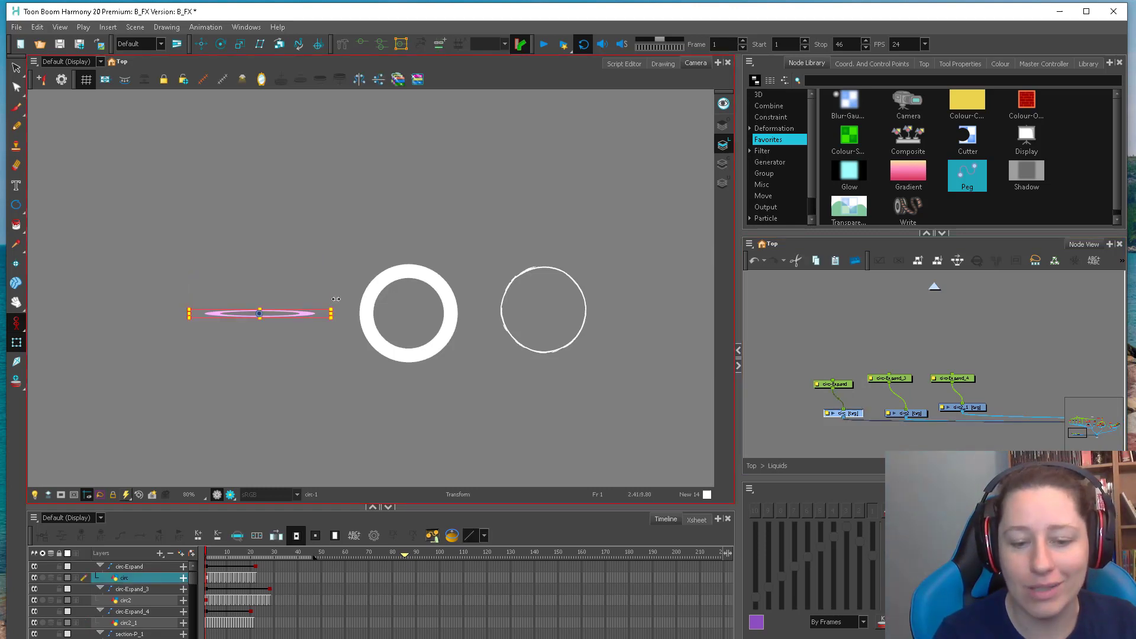
scroll(336, 299, "up", 3)
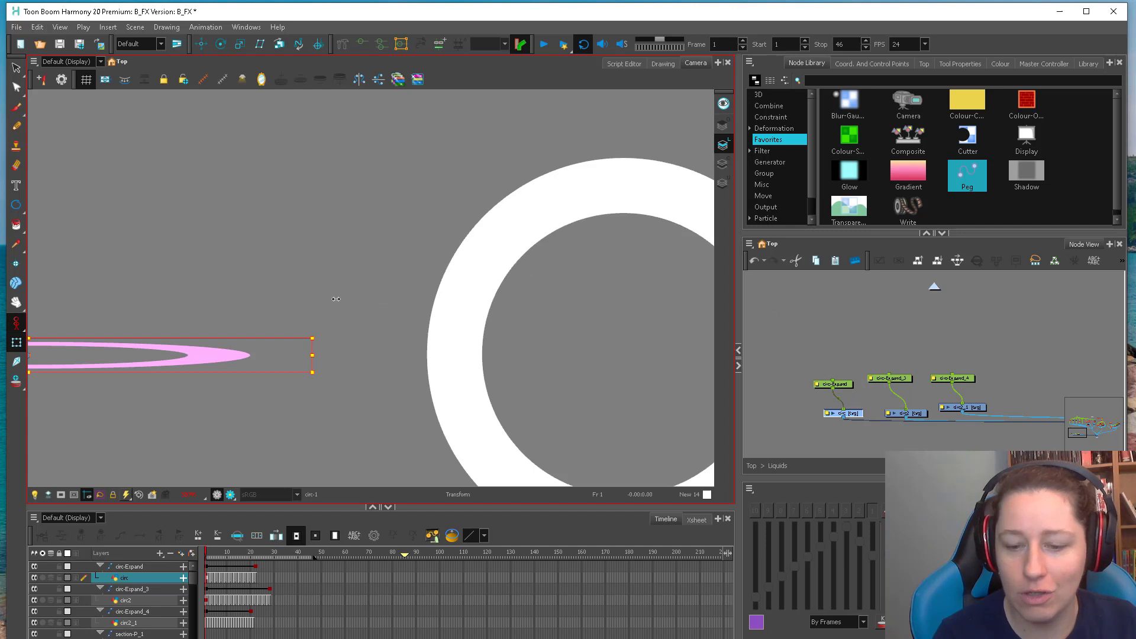
scroll(336, 299, "down", 2)
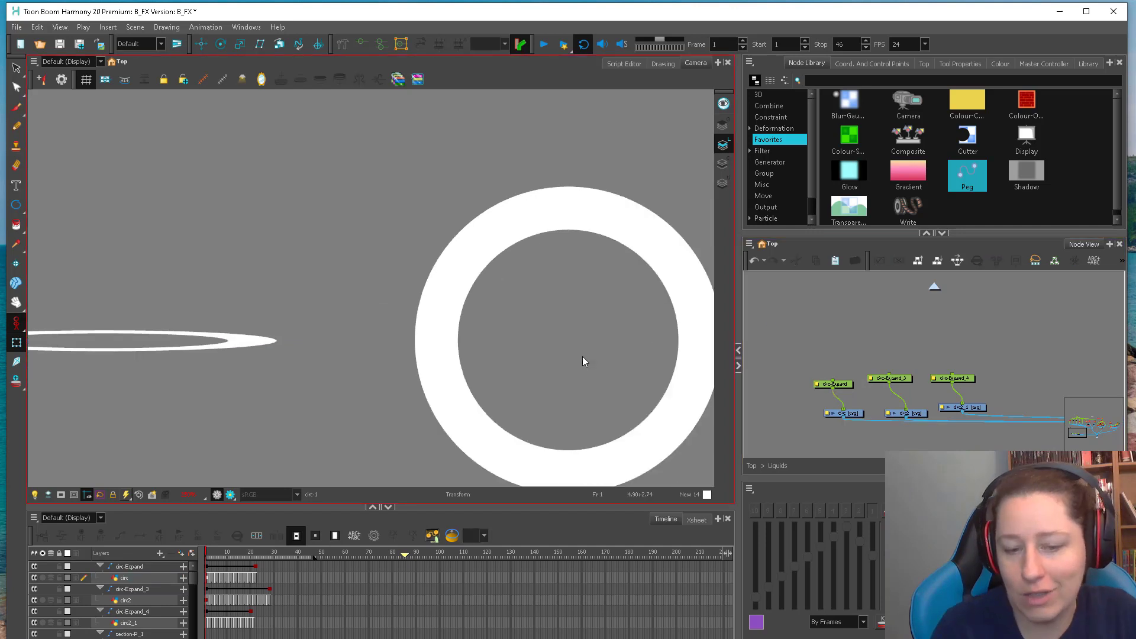
scroll(582, 356, "down", 2)
scroll(580, 356, "down", 1)
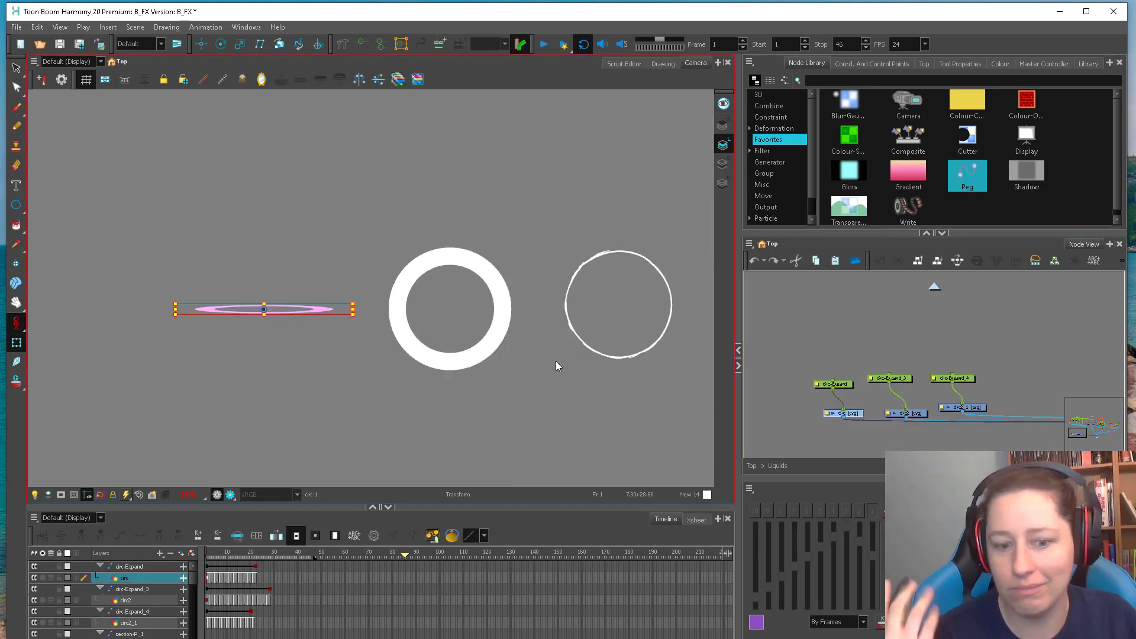
key("ctrl+z")
left_click_drag(343, 234, 344, 292)
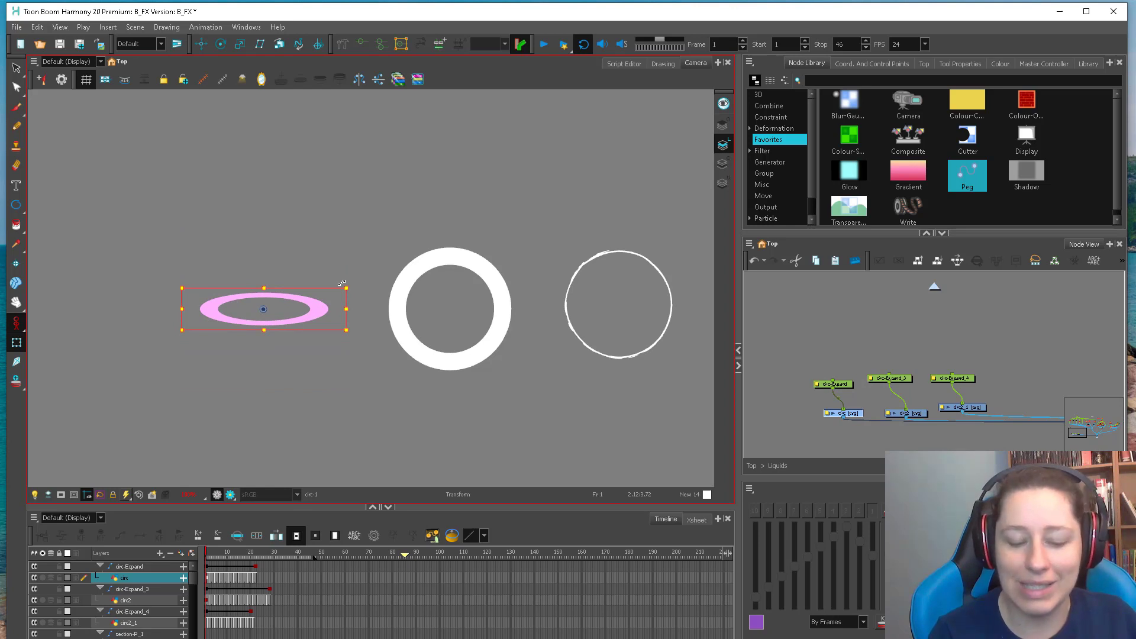
left_click_drag(226, 556, 207, 557)
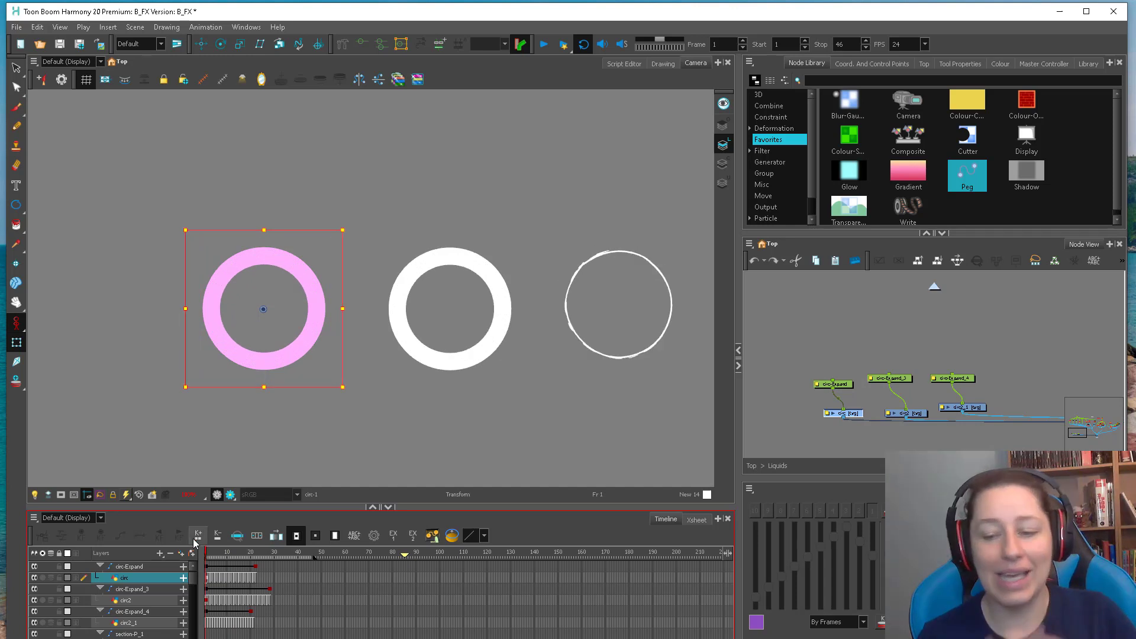
At frame 4, select the first ring and overlay the field chart grid
left_click(764, 342)
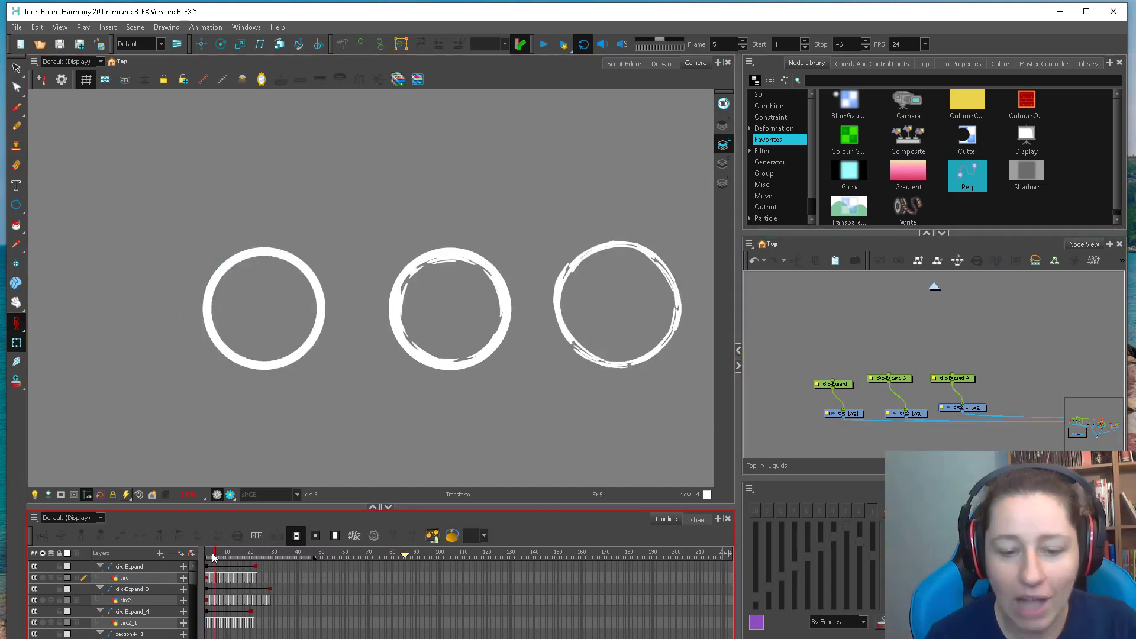
left_click(308, 272)
key("alt+b")
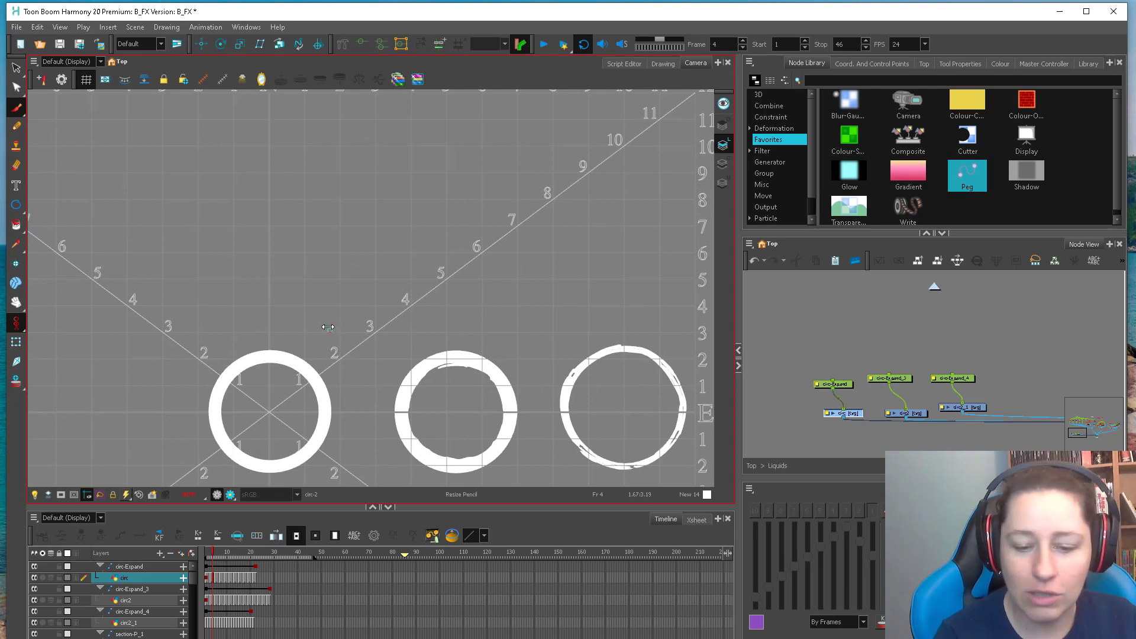
Sketch a falling drop with a flat ripple ellipse at its base, then undo it
mouse_move(429, 192)
left_mouse_down()
mouse_move(433, 299)
mouse_move(339, 303)
left_mouse_up()
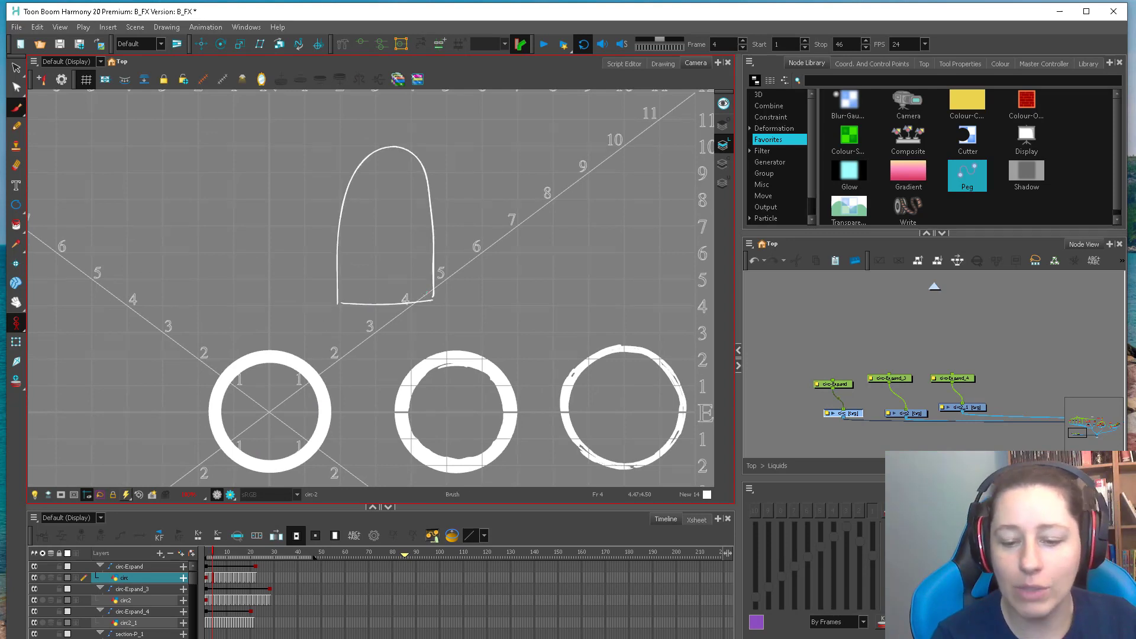
left_click_drag(425, 293, 372, 293)
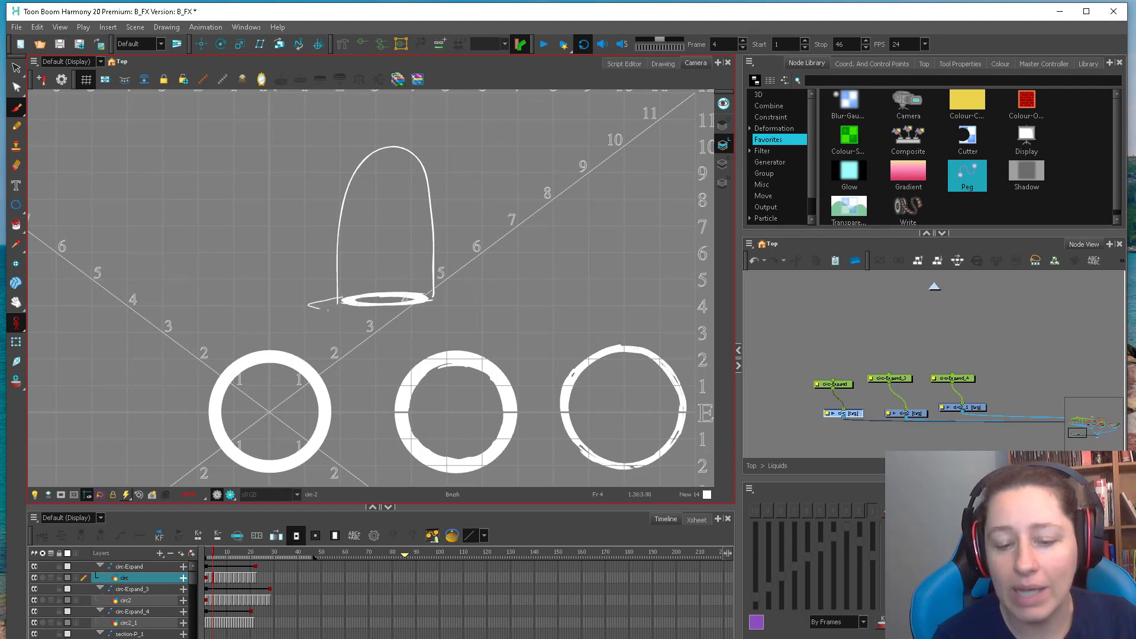
left_click_drag(431, 296, 459, 304)
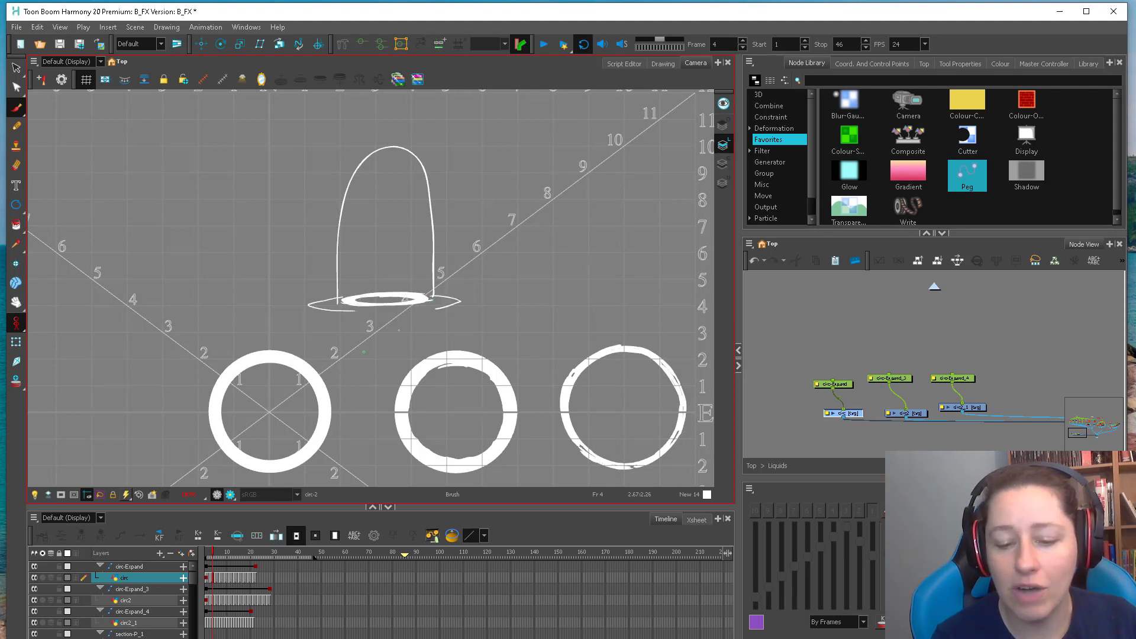
key("ctrl+z")
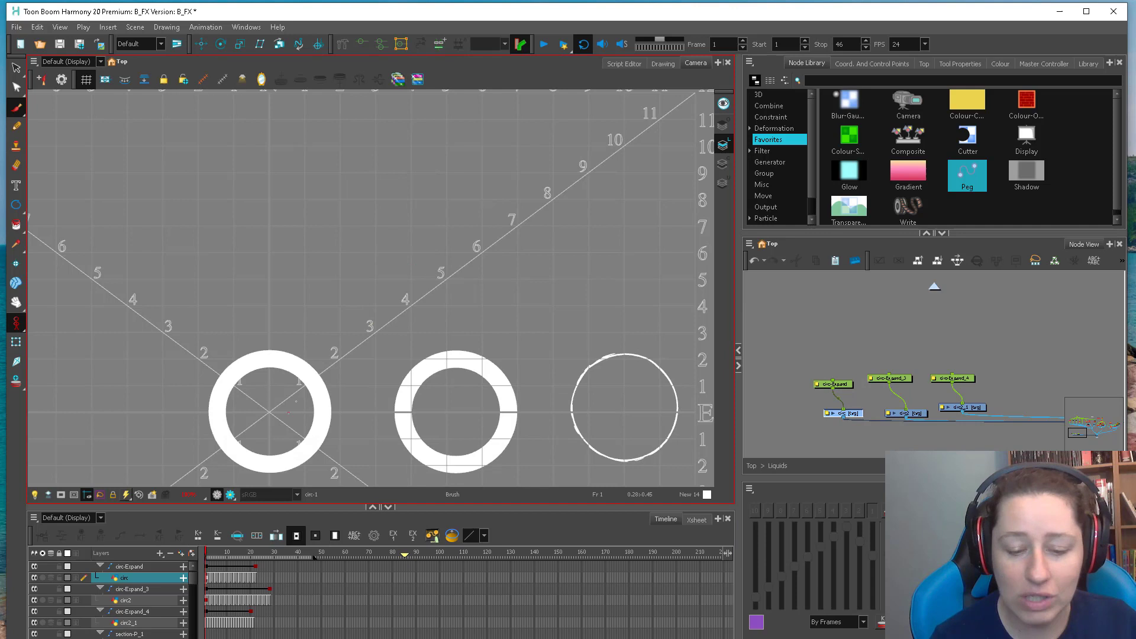
Pan to clear space beside the rings, sketch a drop stream line, and scrub the frames
mouse_move(275, 435)
left_mouse_down()
mouse_move(299, 383)
mouse_move(167, 402)
left_mouse_up()
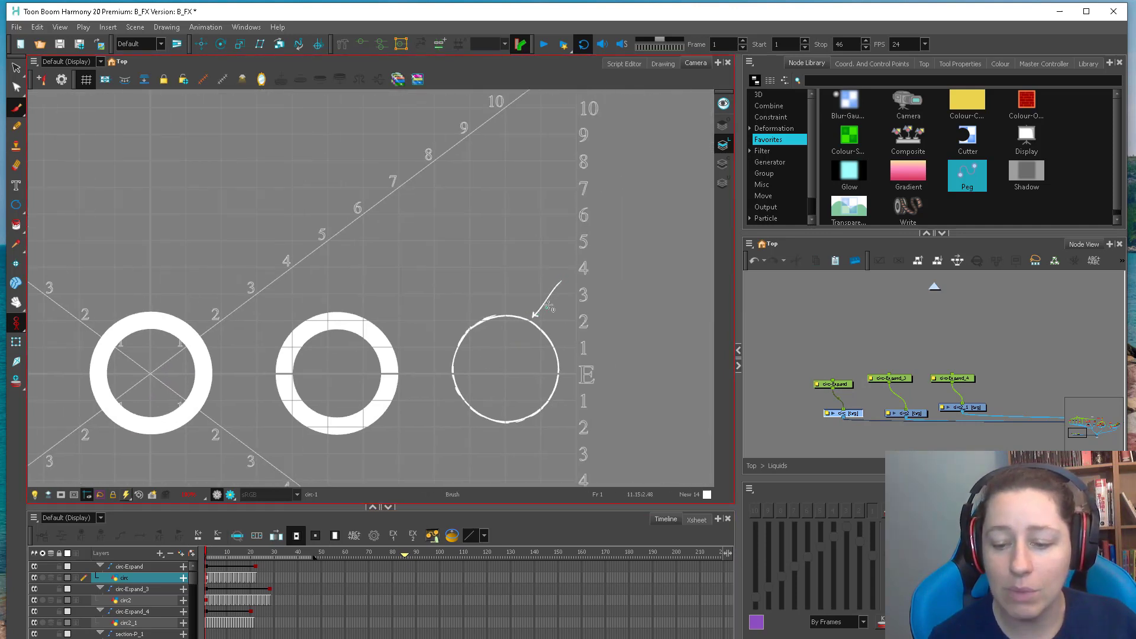
left_click_drag(516, 264, 447, 351)
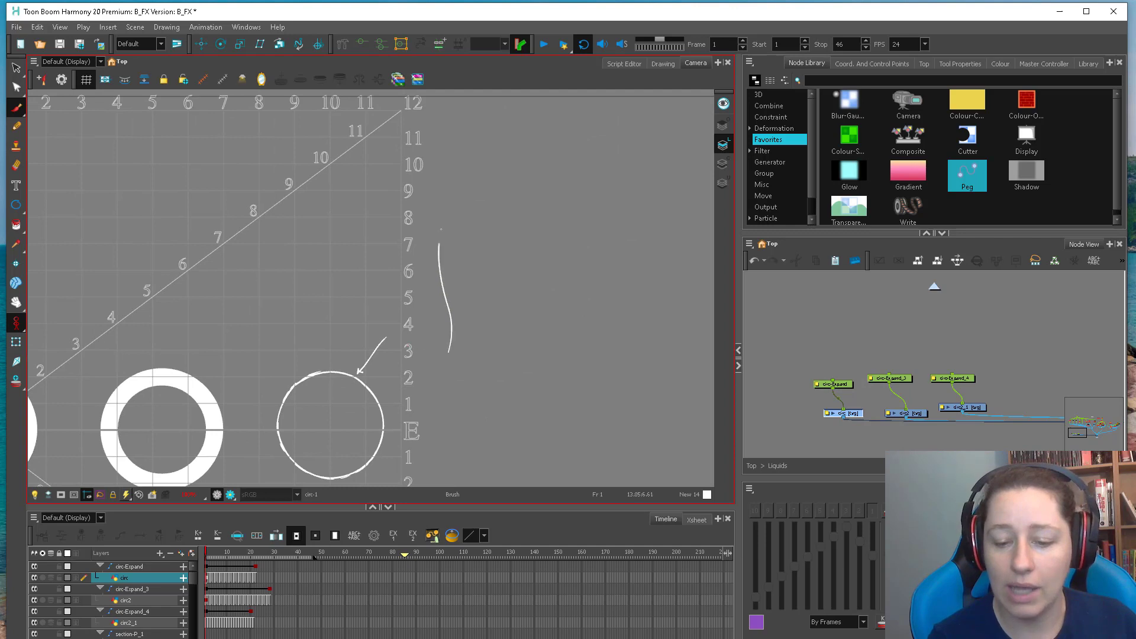
left_click_drag(448, 211, 452, 348)
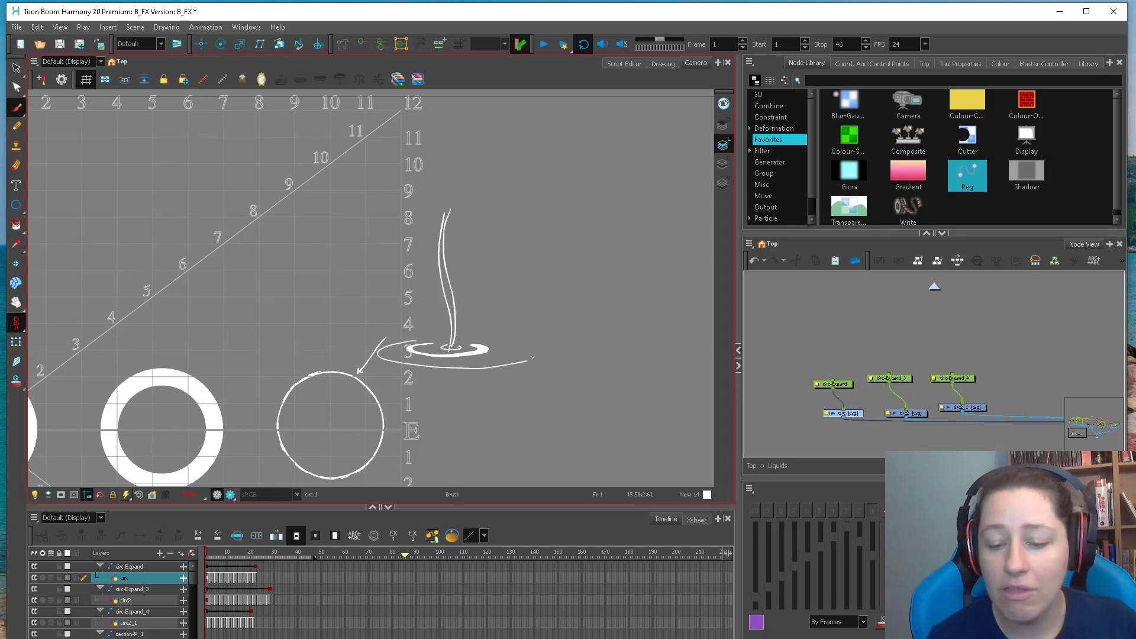
mouse_move(210, 558)
left_mouse_down()
mouse_move(228, 557)
mouse_move(210, 557)
left_mouse_up()
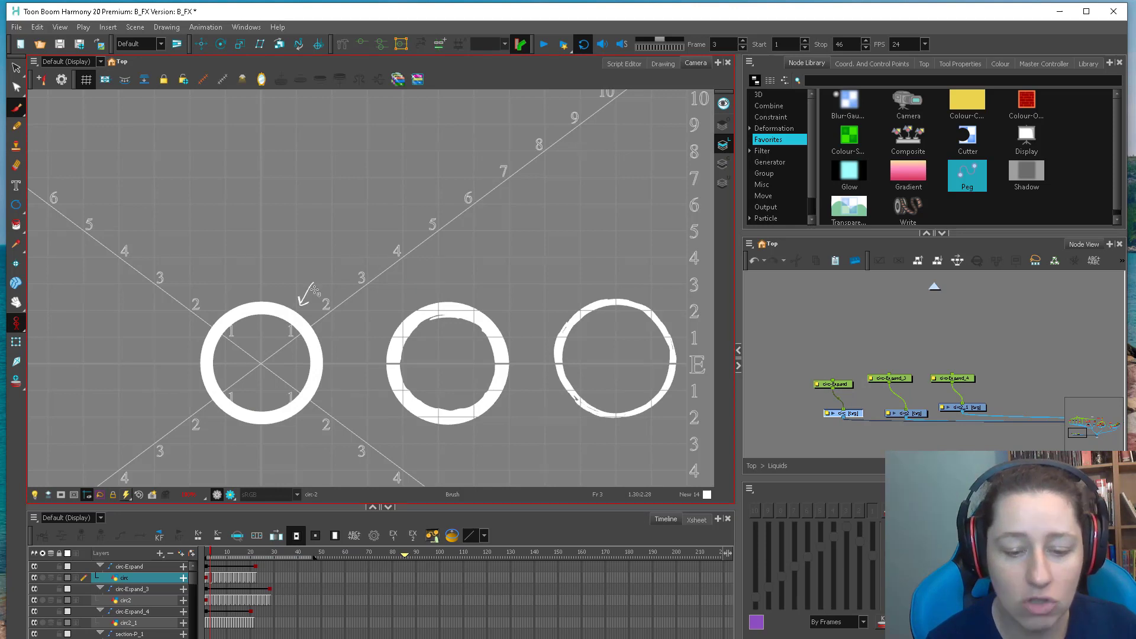
Scrub to frames 14, 12, 15 and 6, playing the ring animation back twice
left_click_drag(211, 557, 240, 558)
key("Return")
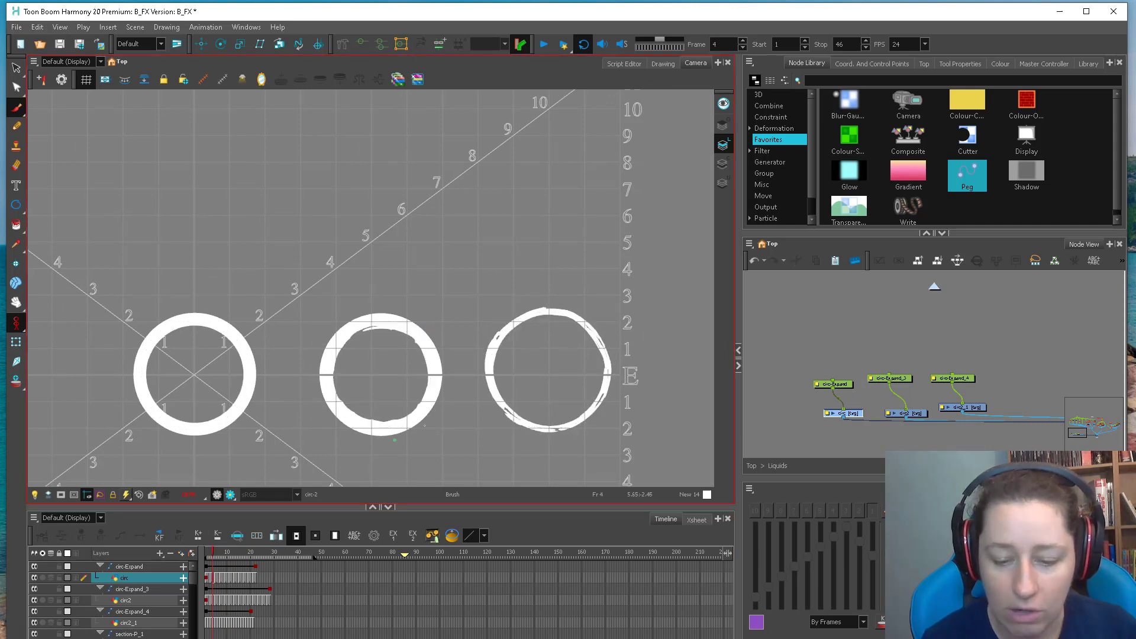
left_click_drag(215, 557, 235, 558)
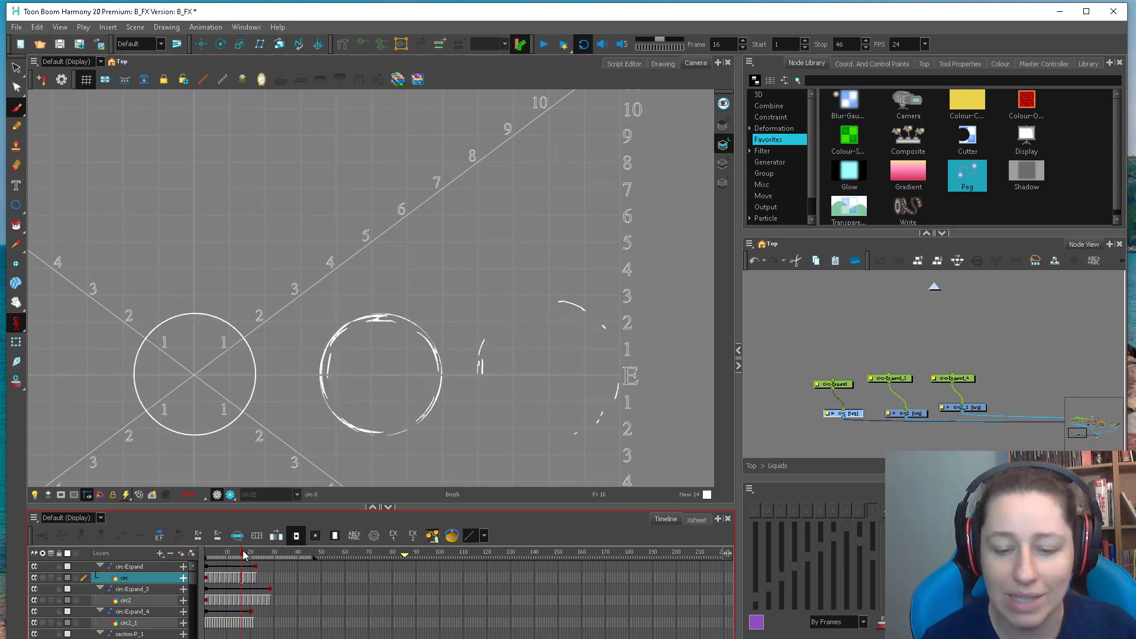
scroll(303, 307, "up", 4)
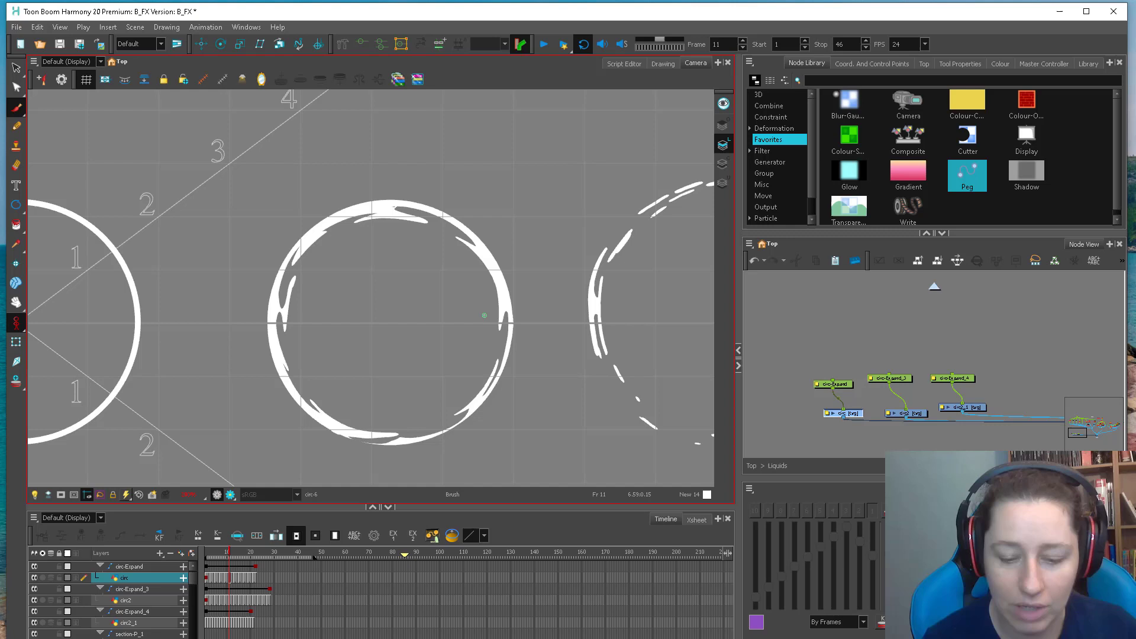
left_click_drag(232, 557, 241, 558)
key("Return")
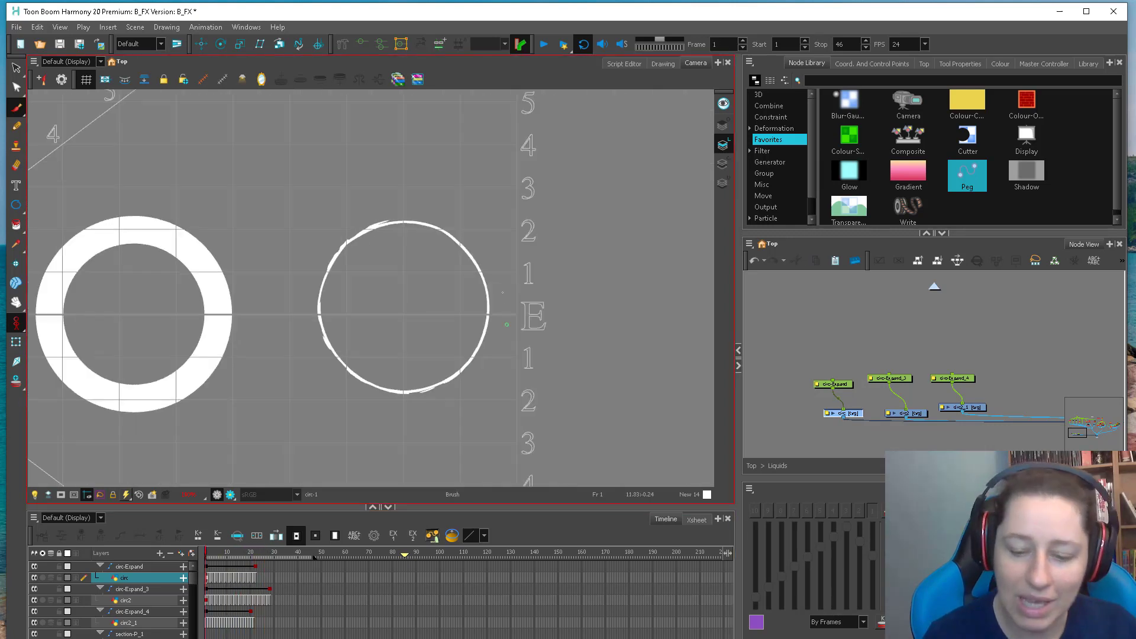
left_click_drag(208, 558, 226, 558)
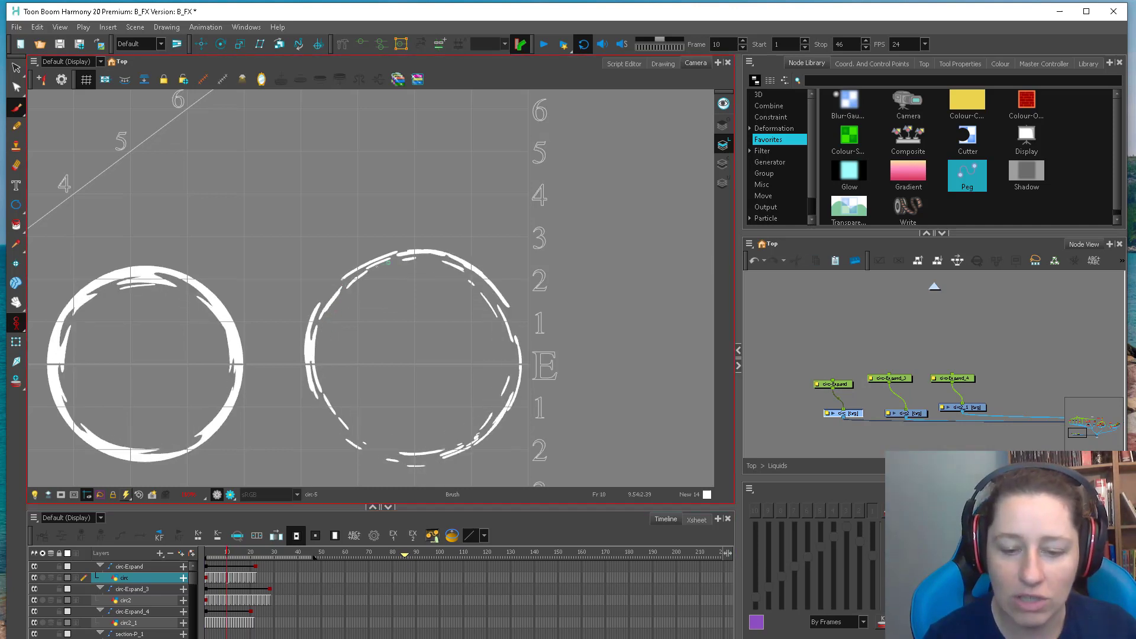
Play the scene back, scrub ahead, and pan so all three rings appear together
left_click_drag(107, 275, 400, 283)
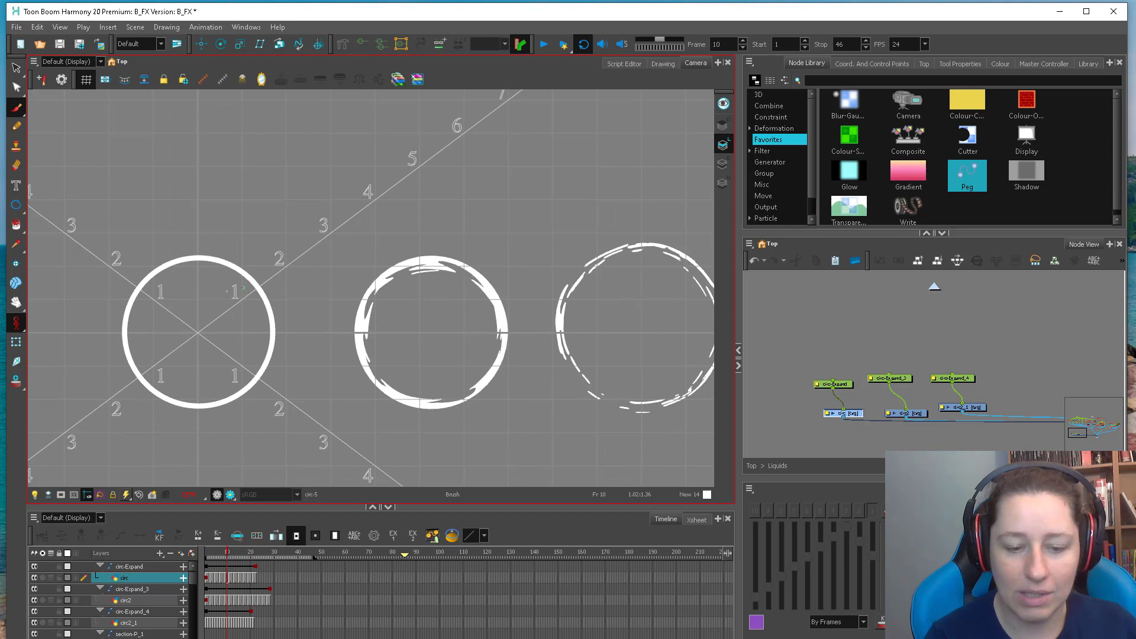
key("shift+Return")
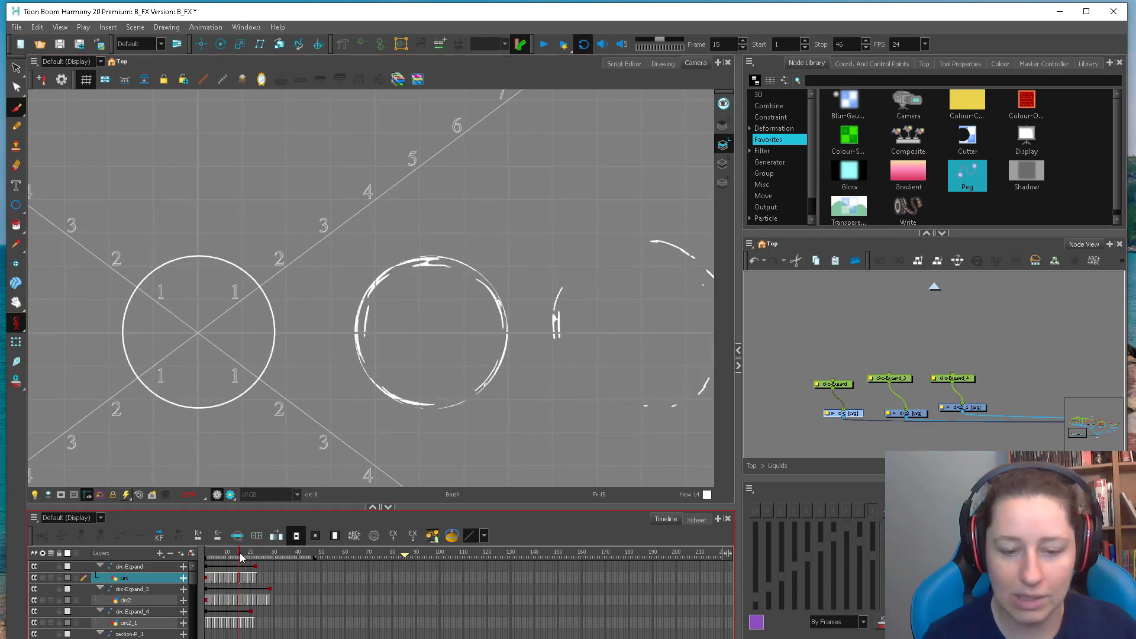
key("2")
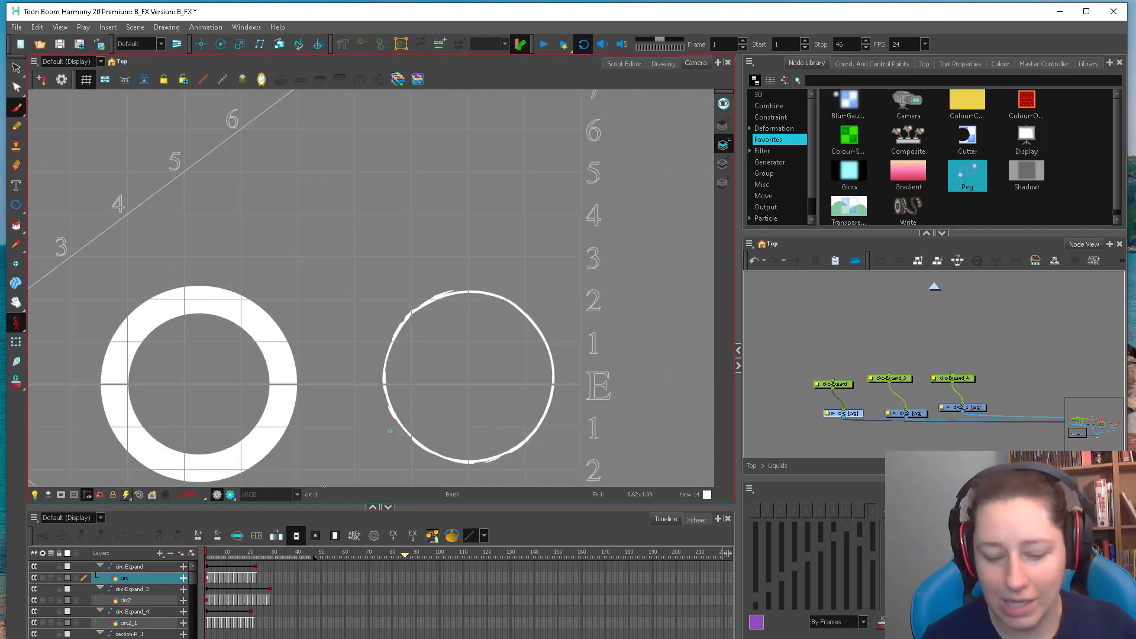
left_click_drag(209, 554, 227, 555)
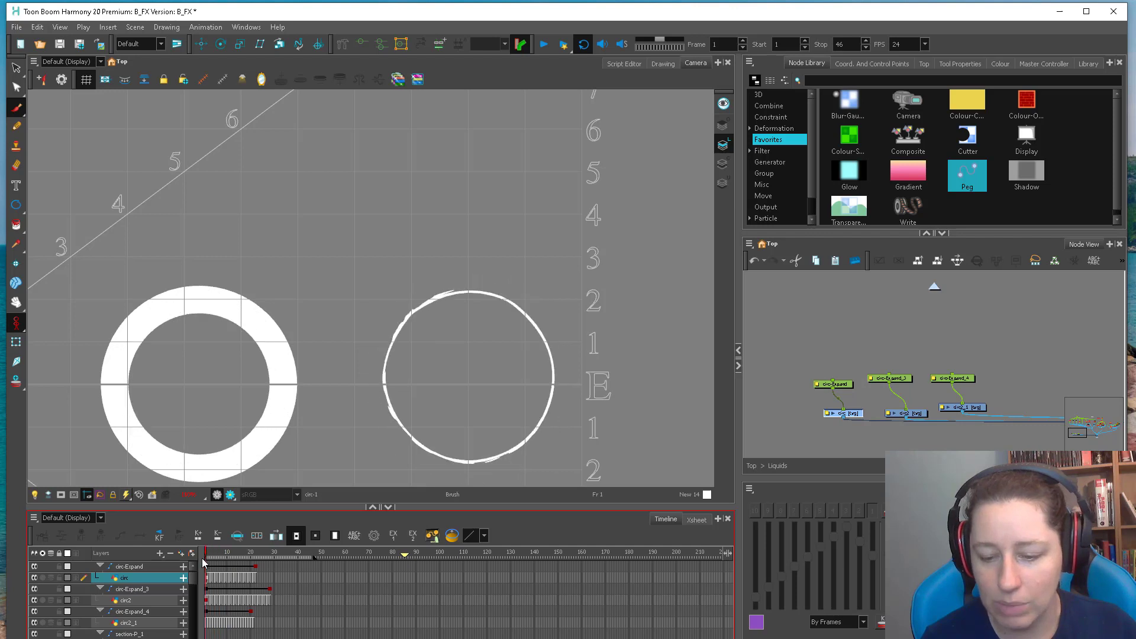
key("1")
left_click_drag(532, 372, 640, 391)
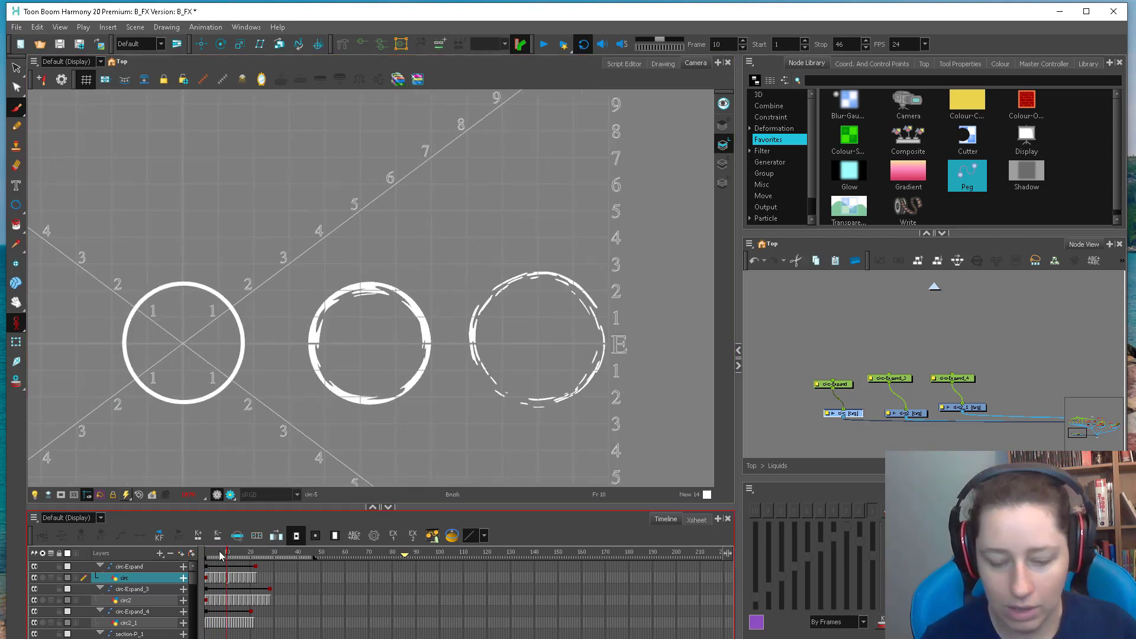
left_click_drag(227, 555, 214, 555)
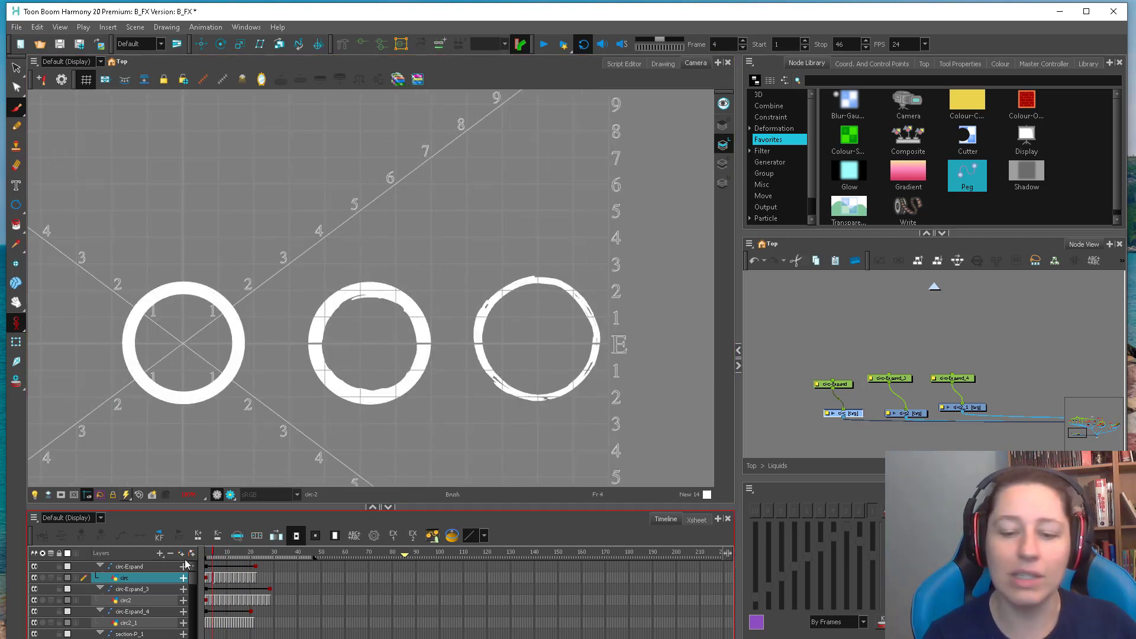
left_click_drag(374, 222, 374, 399)
left_click_drag(373, 266, 372, 356)
left_click_drag(497, 255, 297, 366)
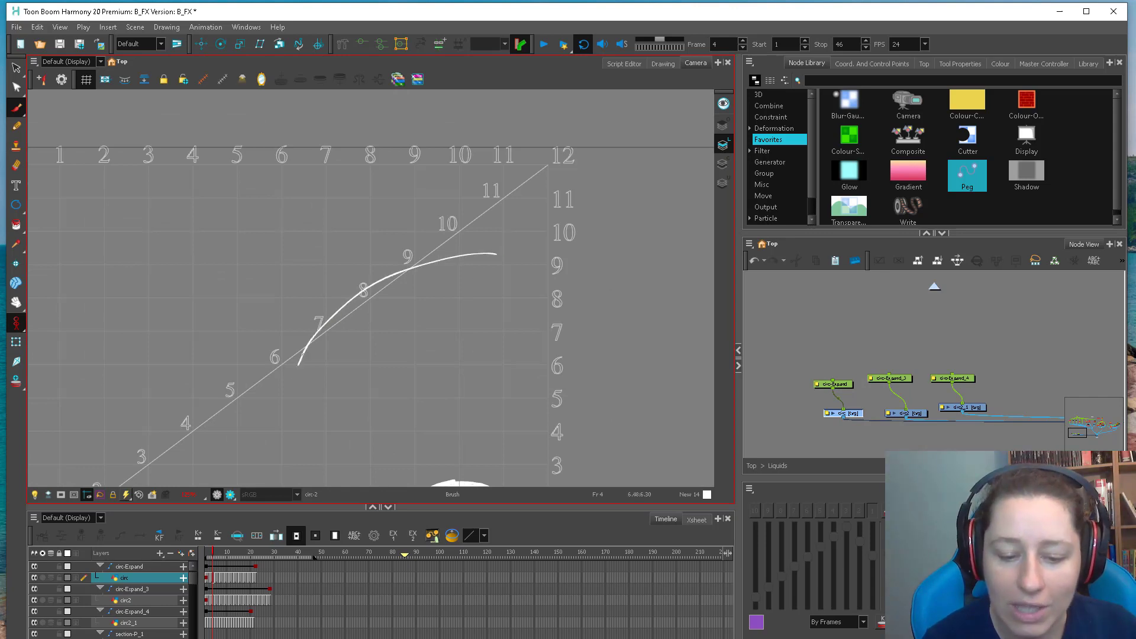
left_click_drag(373, 320, 417, 282)
left_click_drag(571, 282, 333, 416)
mouse_move(391, 356)
left_mouse_down()
mouse_move(442, 360)
mouse_move(421, 373)
left_mouse_up()
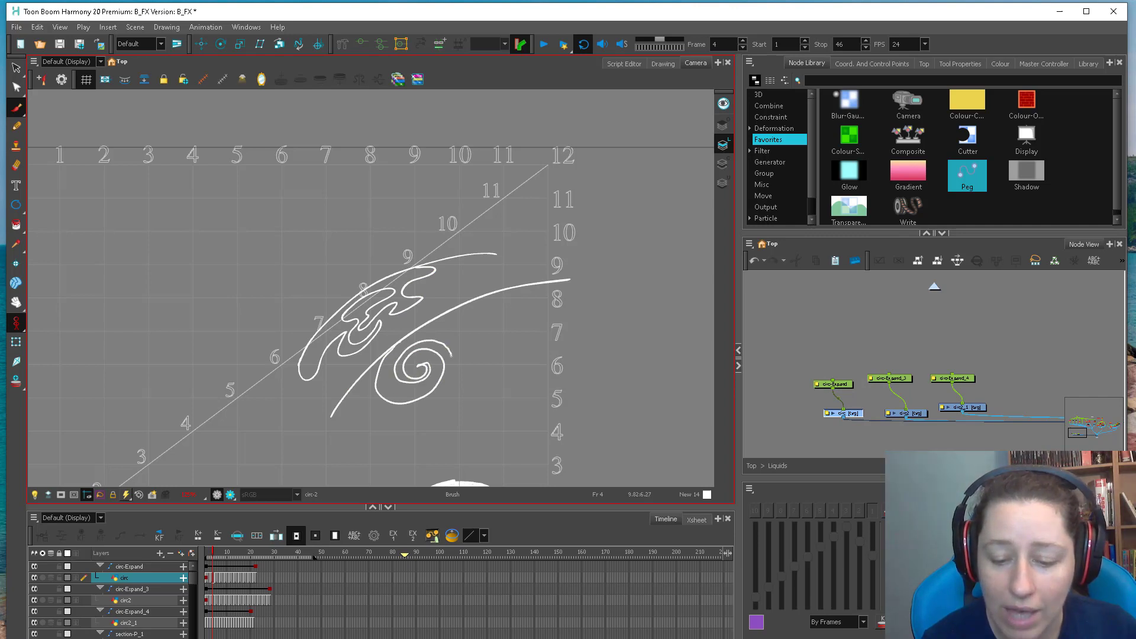
left_click_drag(382, 409, 371, 377)
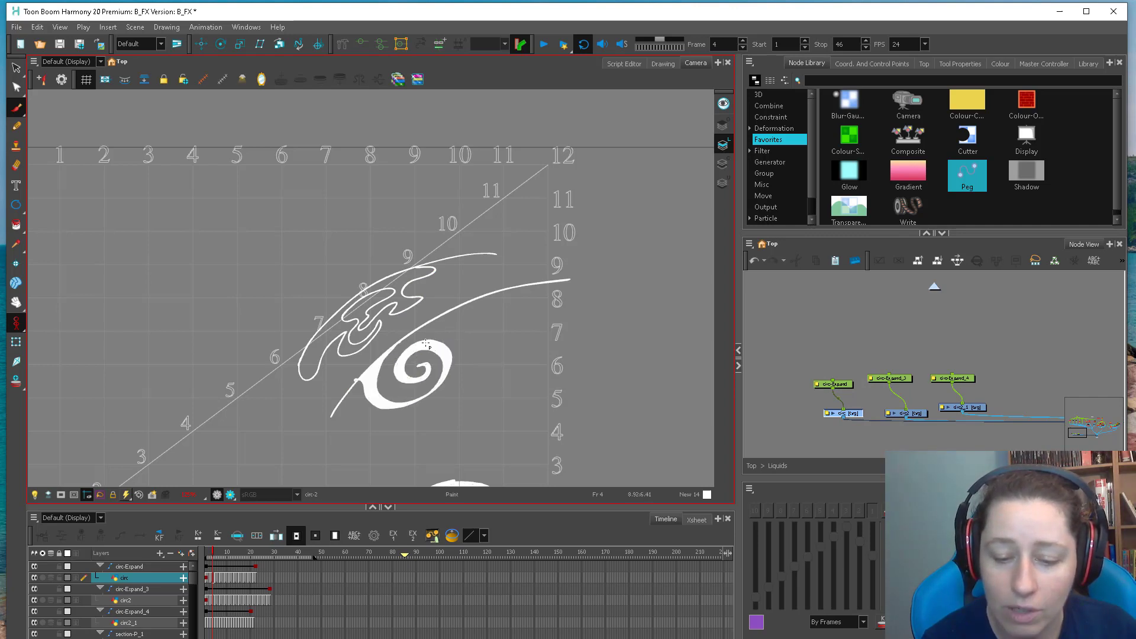
left_click(407, 291)
mouse_move(448, 342)
left_mouse_down()
mouse_move(484, 309)
mouse_move(541, 307)
left_mouse_up()
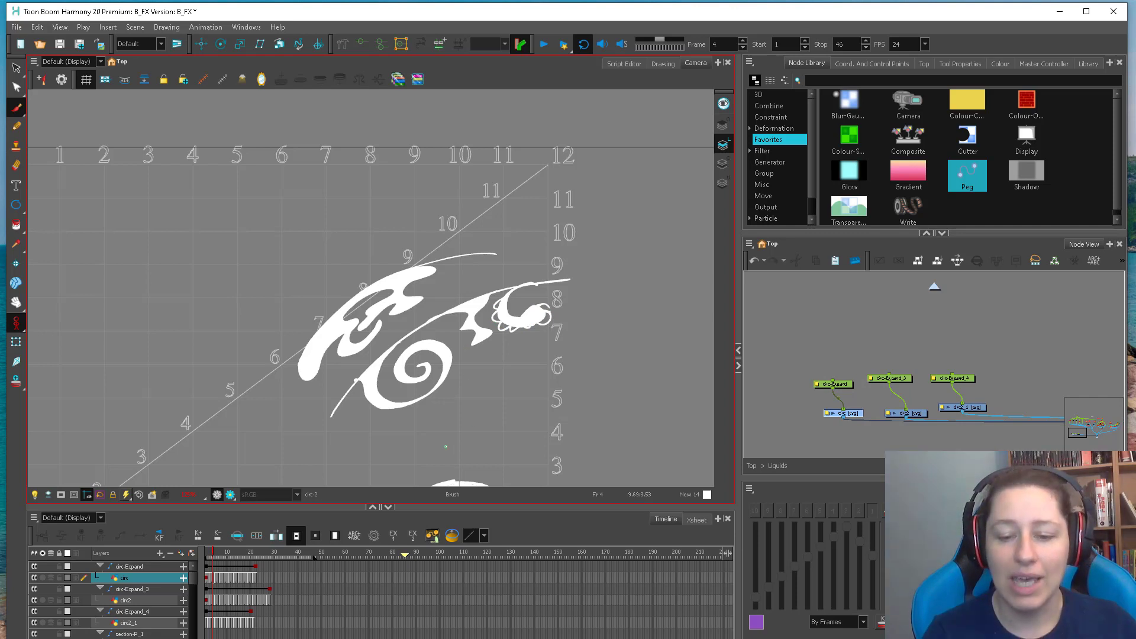
key("alt+s")
key("ctrl+a")
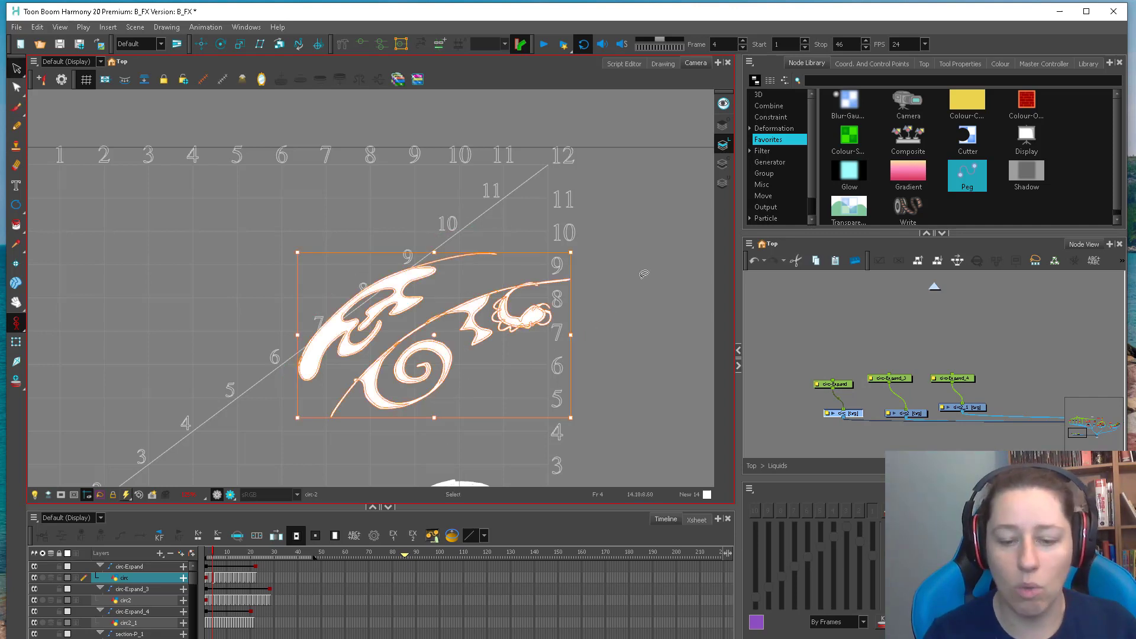
key("Delete")
left_click_drag(559, 195, 562, 314)
Select the circ-Expand_4 layer and scrub from frame 17 back to frame 2
left_click(213, 557)
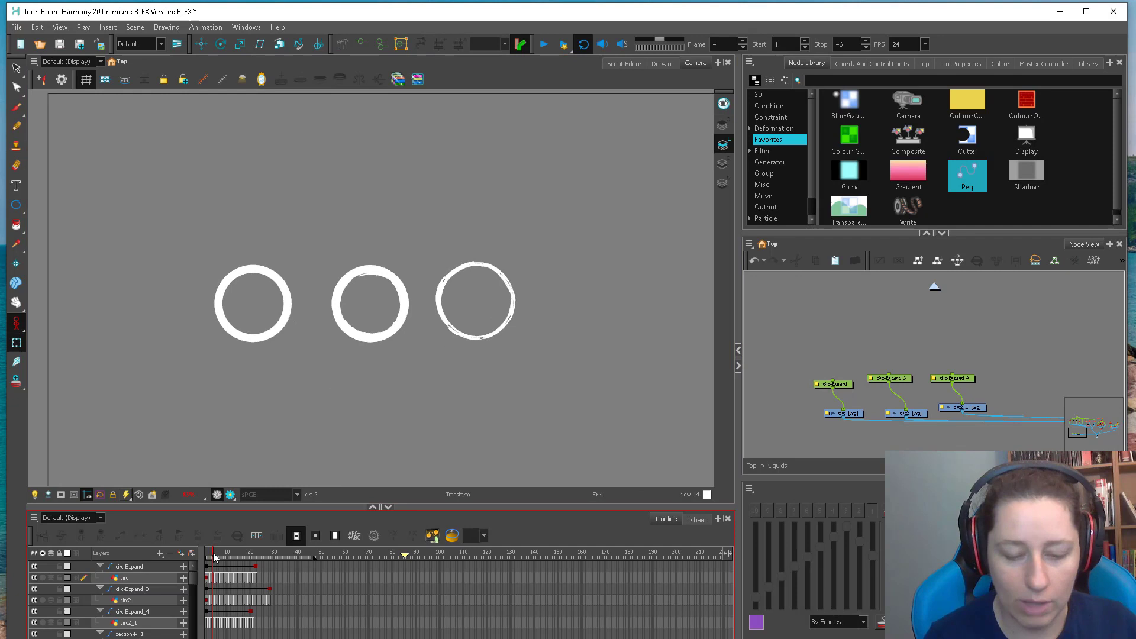
left_click_drag(213, 557, 255, 557)
left_click(129, 566)
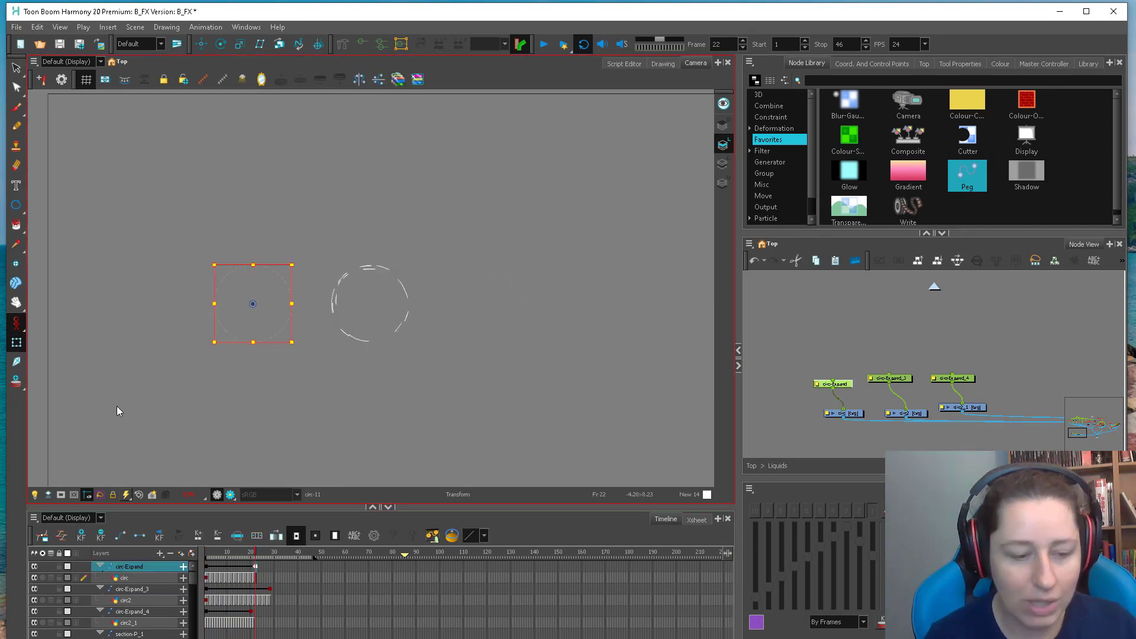
left_click(267, 591)
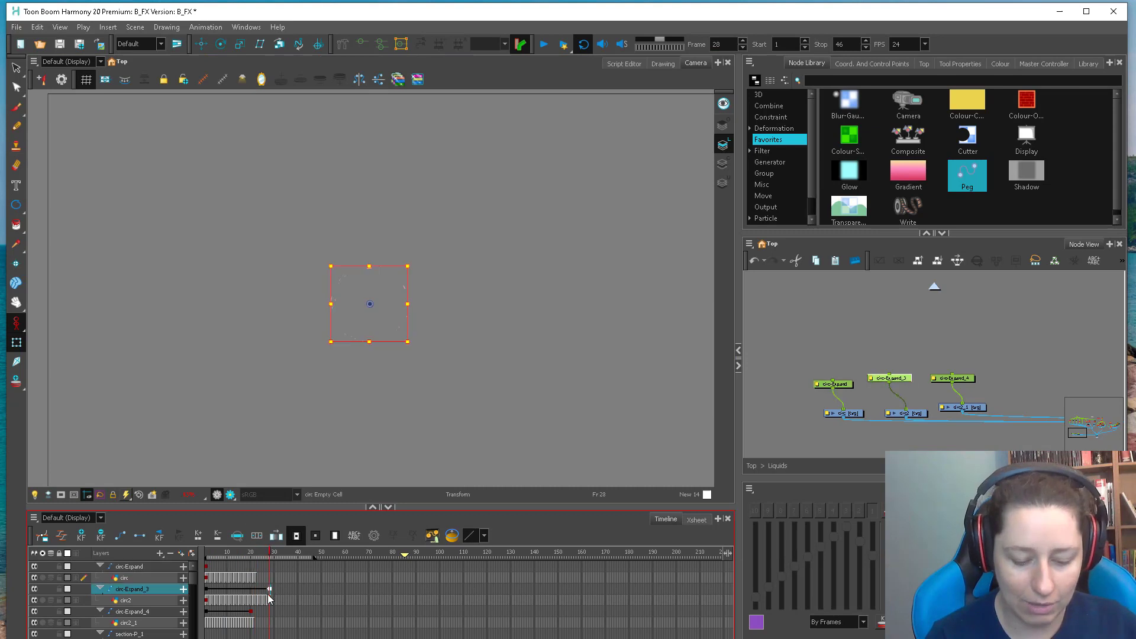
left_click(251, 612)
left_click_drag(255, 557, 210, 557)
At frame 2, enlarge the right ring and the middle circ-Expand_3 ring
left_click_drag(517, 260, 579, 225)
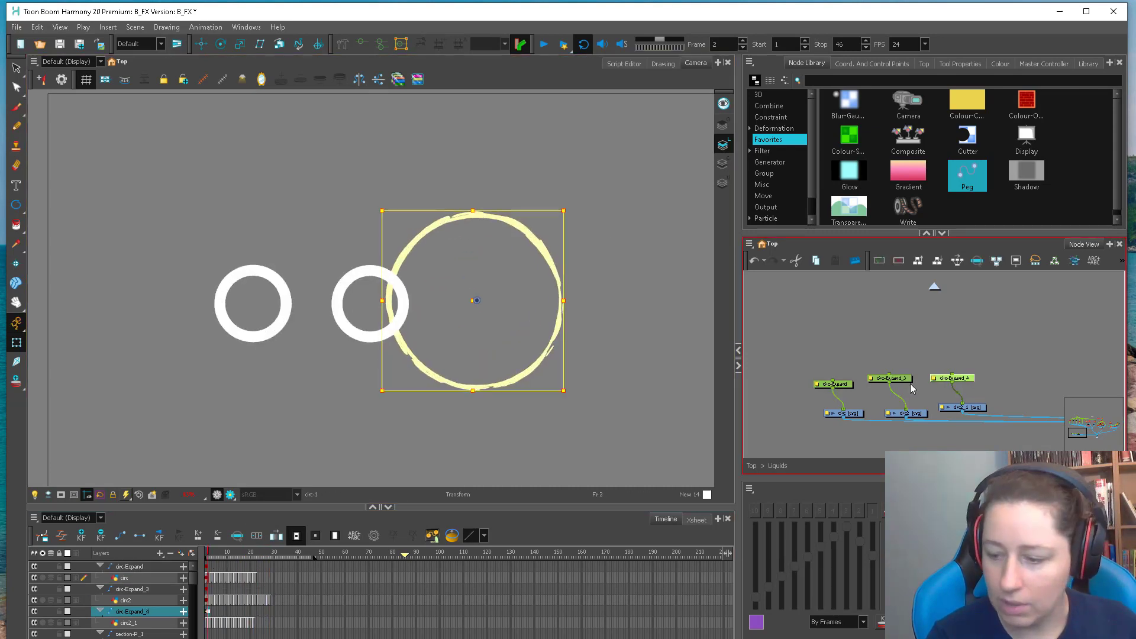
left_click(368, 303)
left_click_drag(391, 276, 444, 222)
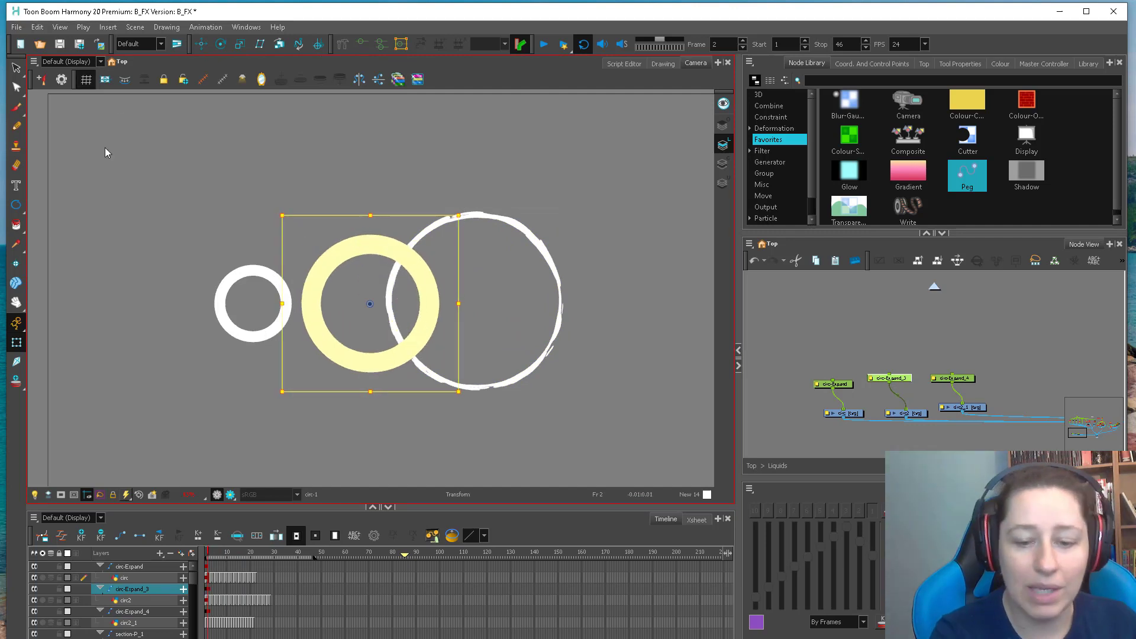
key("alt+s")
scroll(334, 340, "up", 2)
scroll(355, 383, "up", 2)
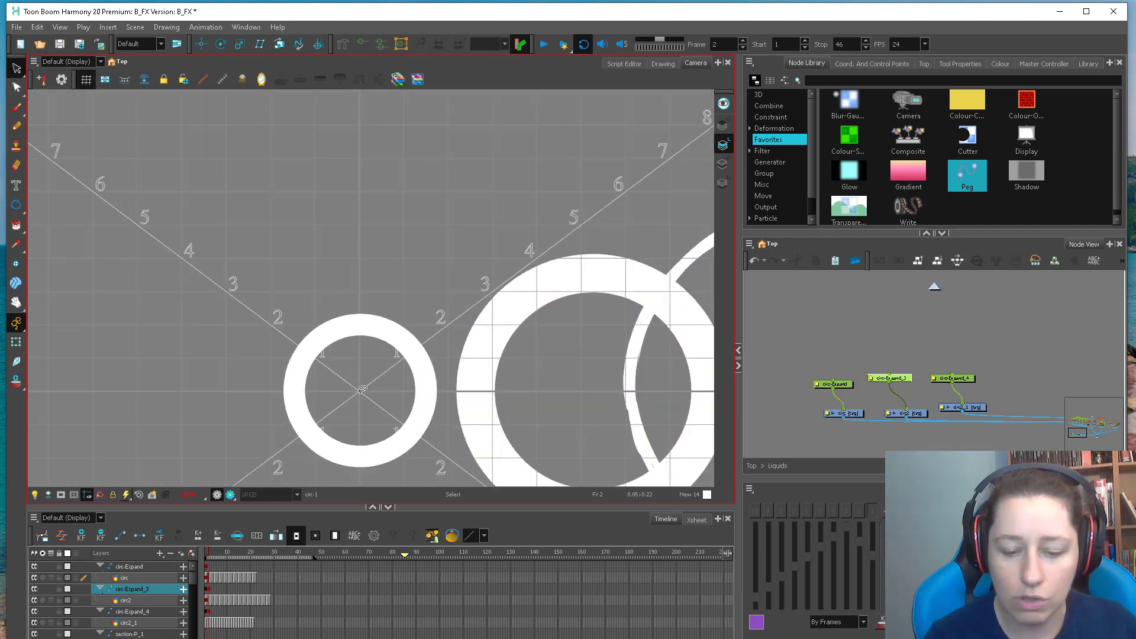
scroll(355, 382, "up", 2)
scroll(391, 267, "up", 2)
left_click(356, 284)
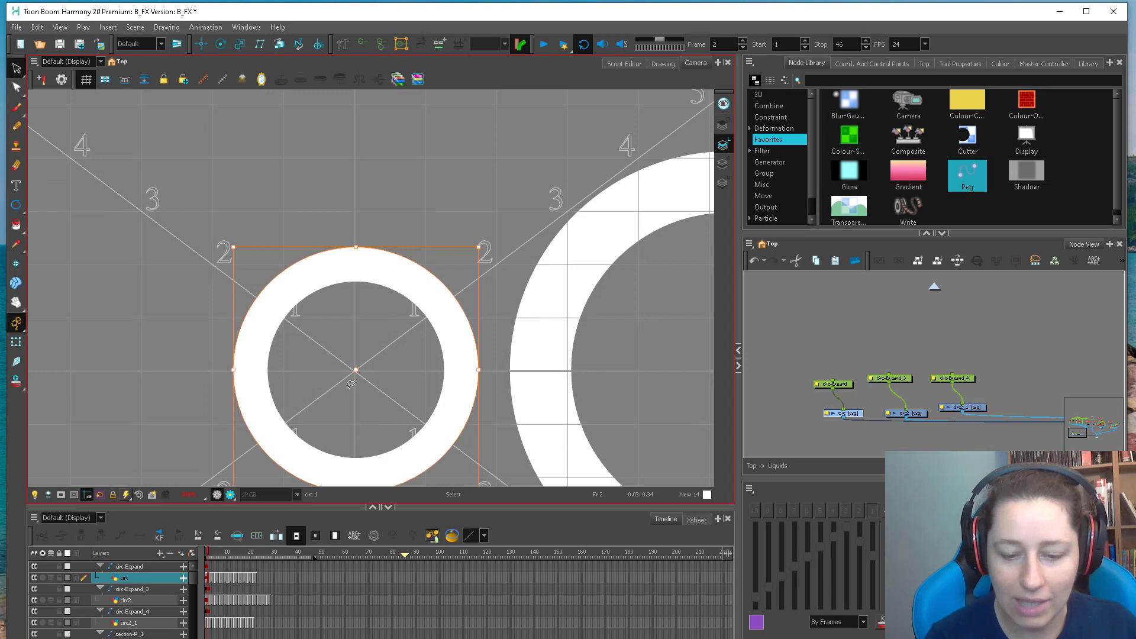
scroll(434, 347, "down", 2)
scroll(445, 293, "down", 3)
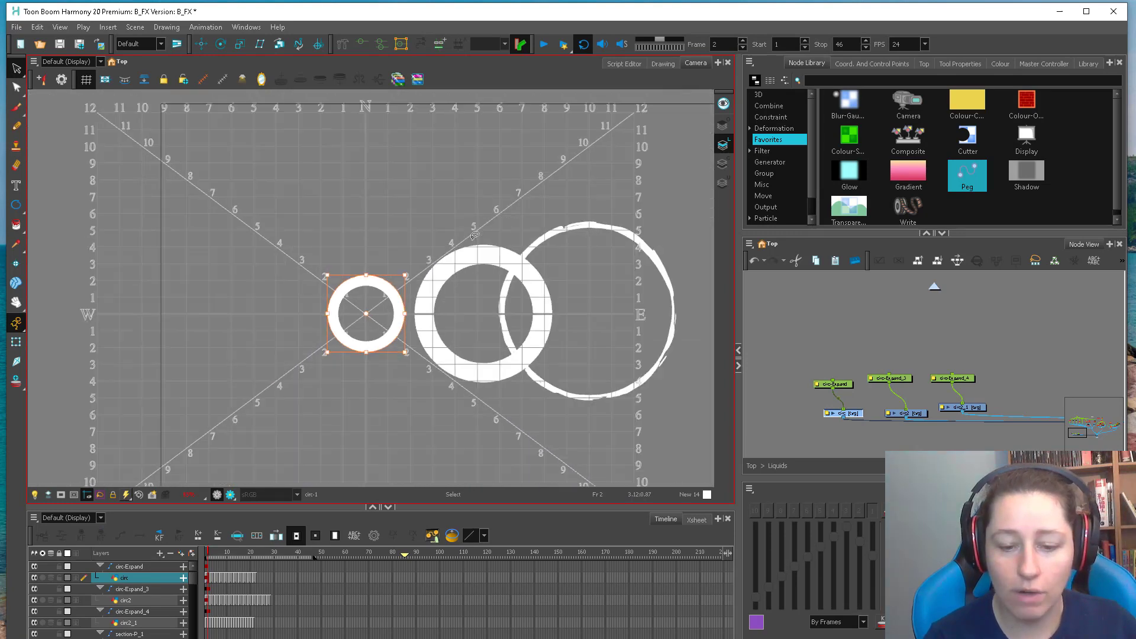
scroll(470, 240, "down", 2)
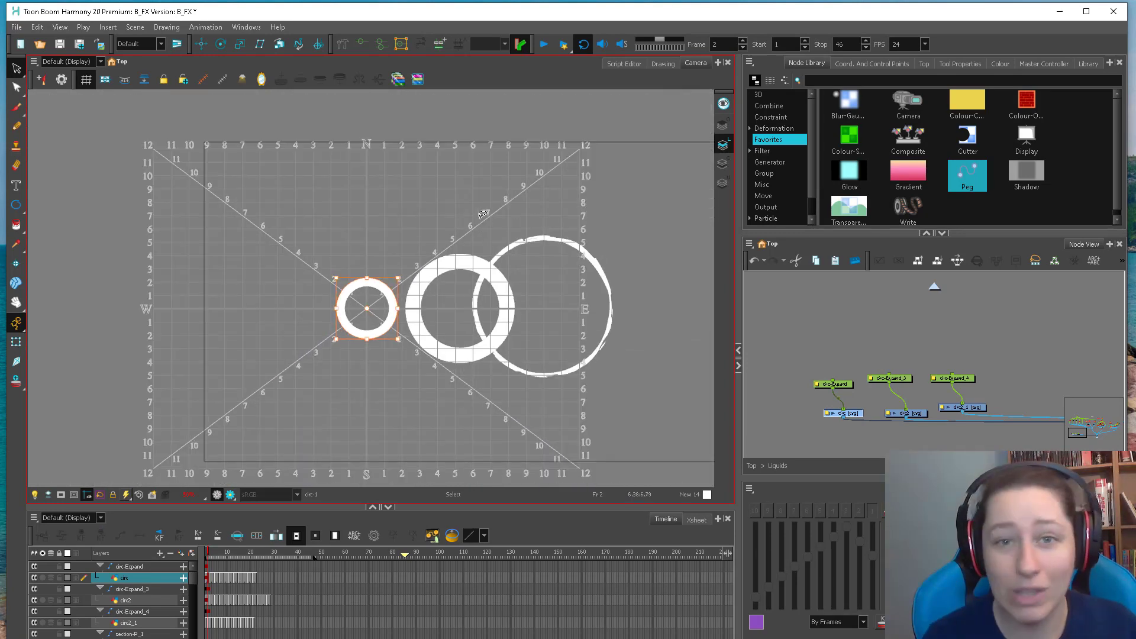
scroll(484, 214, "up", 2)
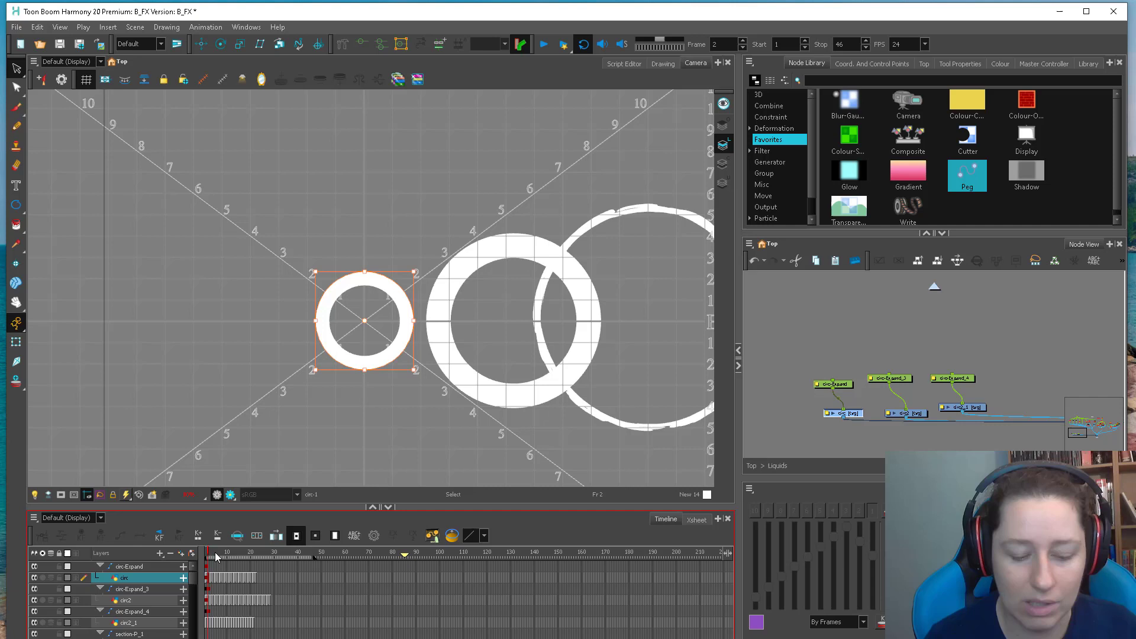
At frame 2, scale up the left circ-Expand ring, reset the view zoom, and play back
left_click(213, 568)
key("comma")
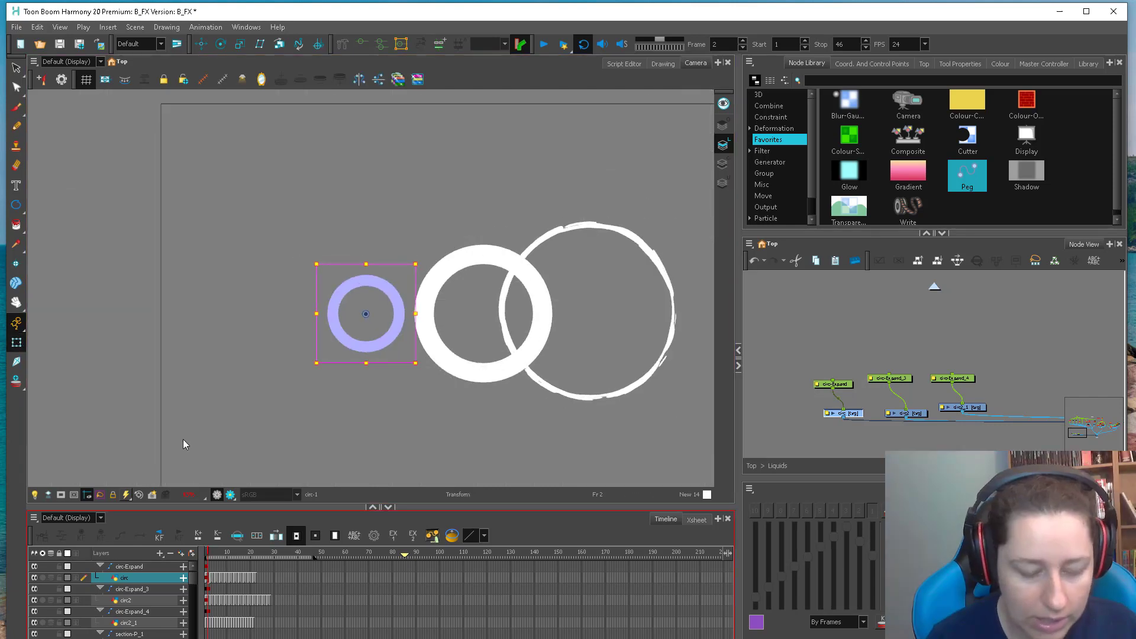
left_click(215, 588)
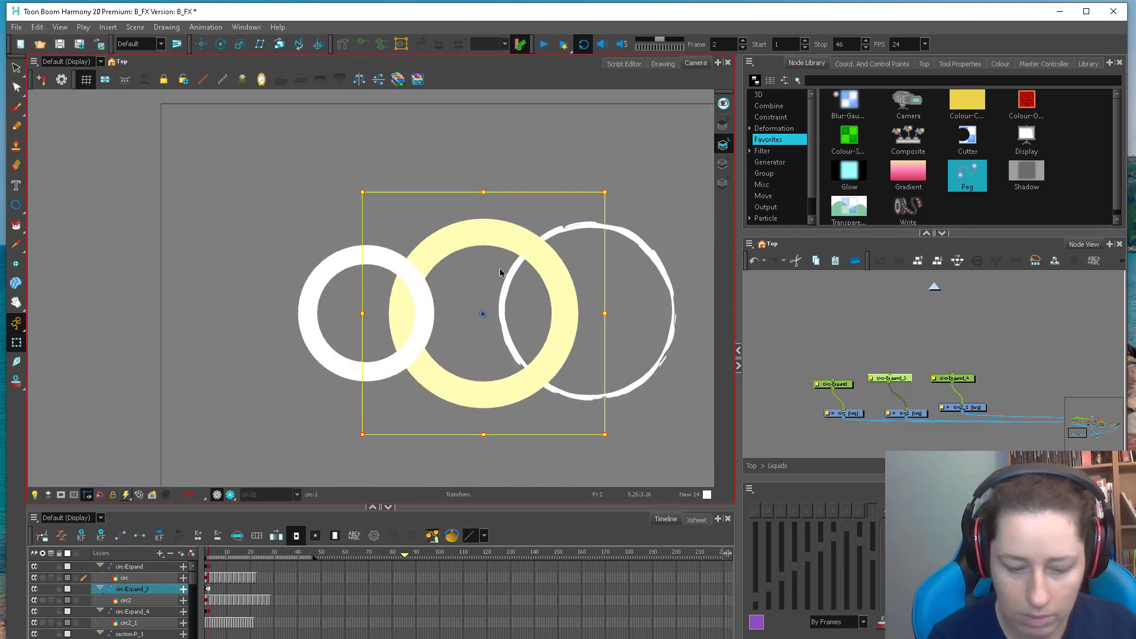
left_click(214, 566)
left_click_drag(443, 239, 481, 206)
key("shift+m")
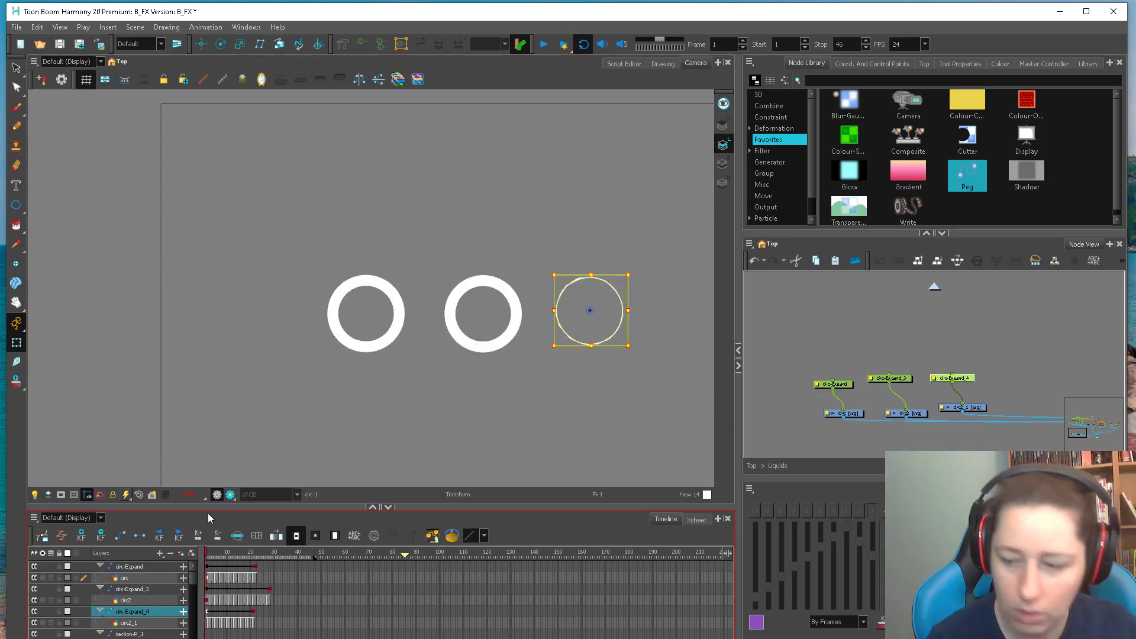
left_click(543, 45)
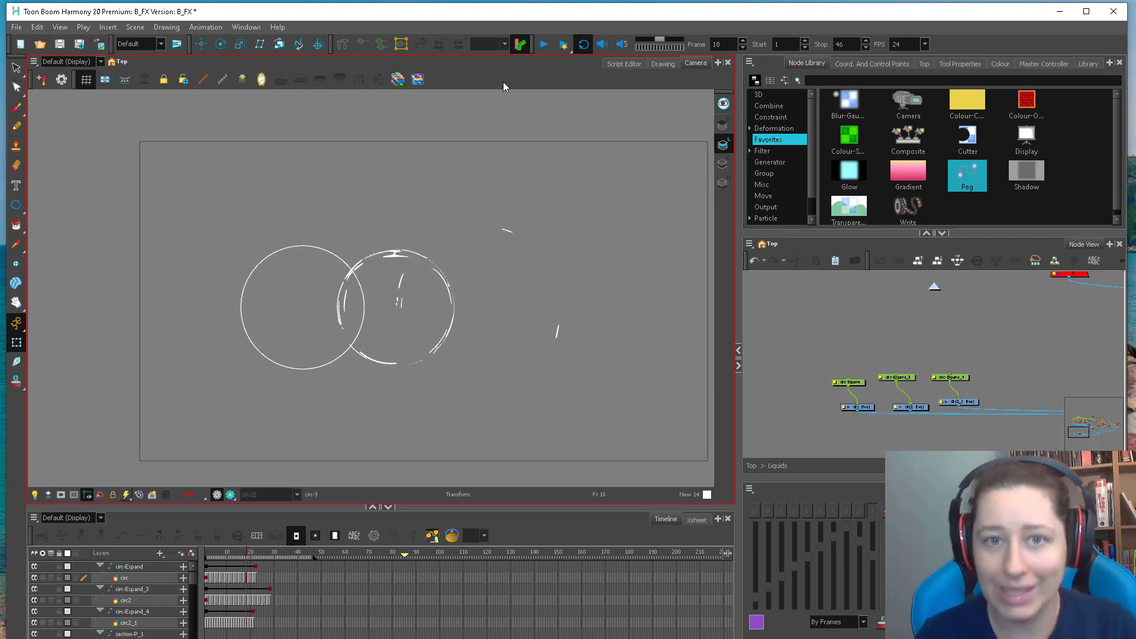
Finish the splash sketch's outer ellipse around its bottom
left_click(897, 377)
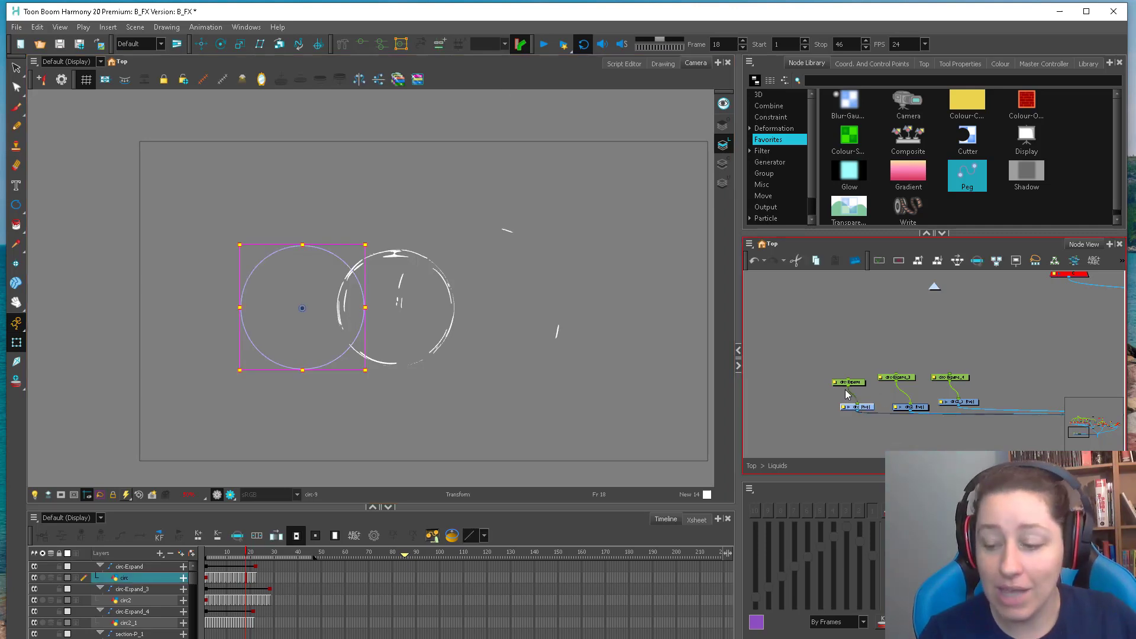
left_click_drag(642, 355, 448, 362)
key("alt+b")
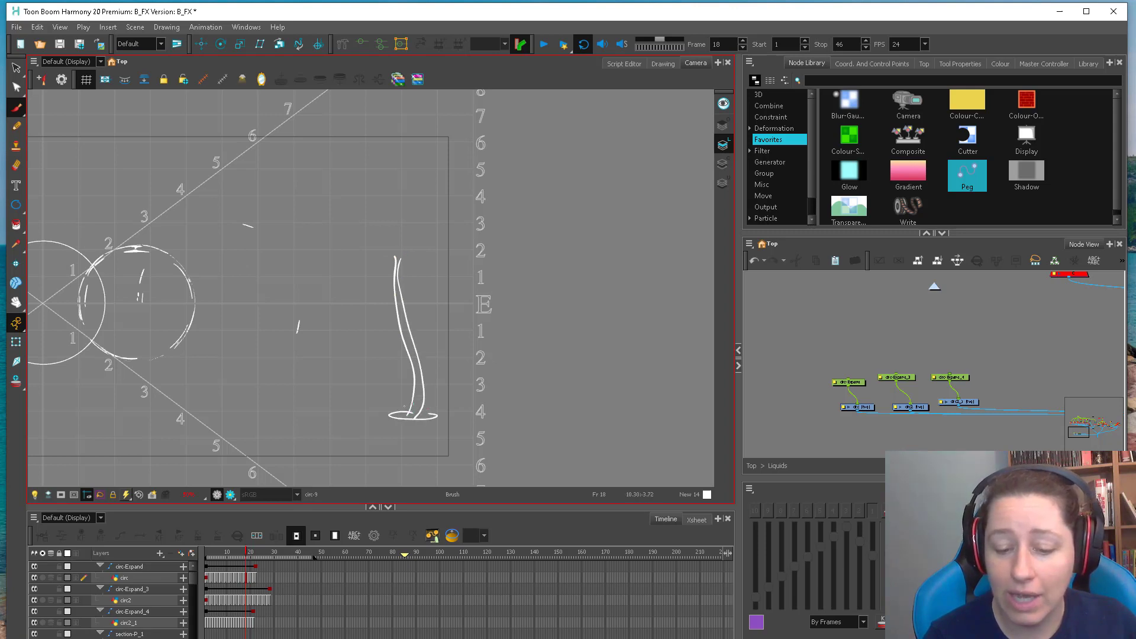
left_click_drag(269, 424, 443, 404)
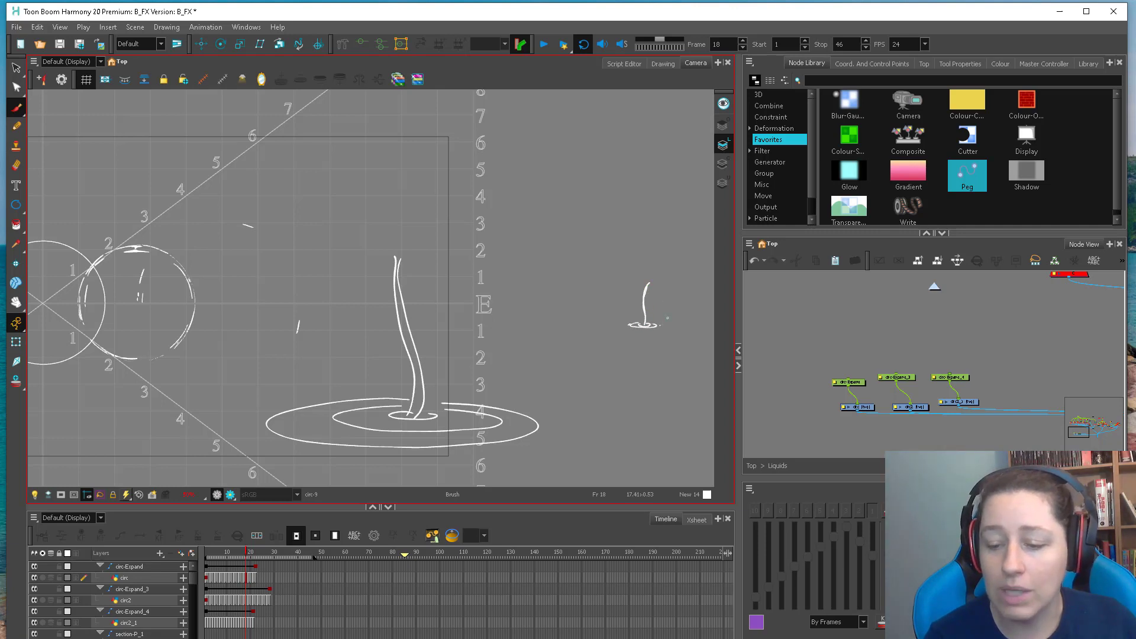
Zoom out, lasso the splash-and-stem sketch, and delete it
key("1")
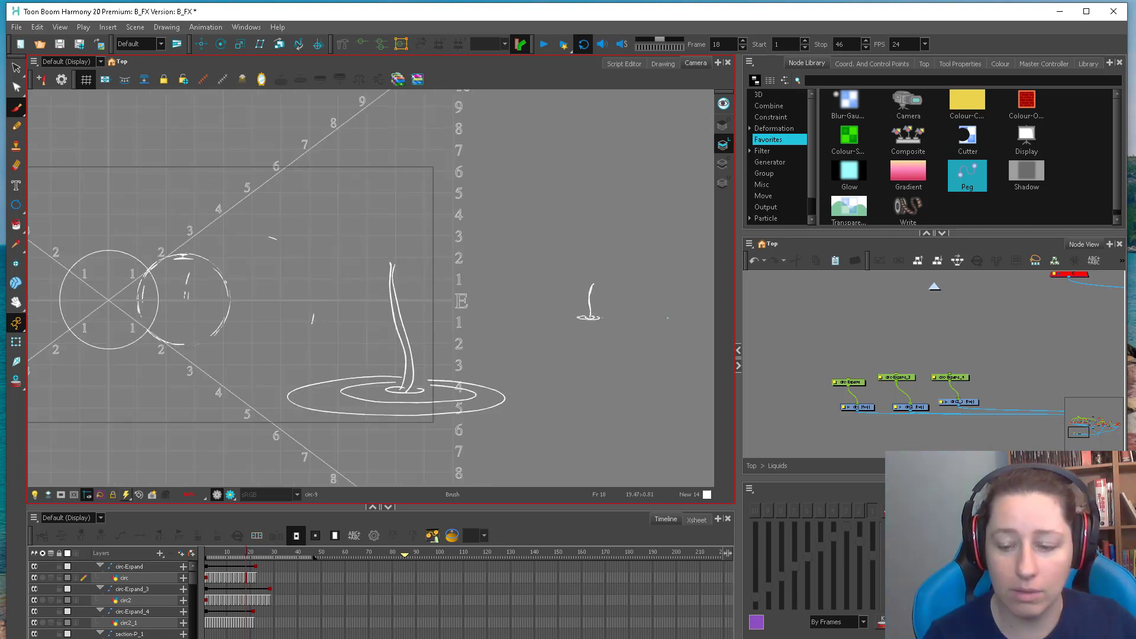
key("1")
key("1")
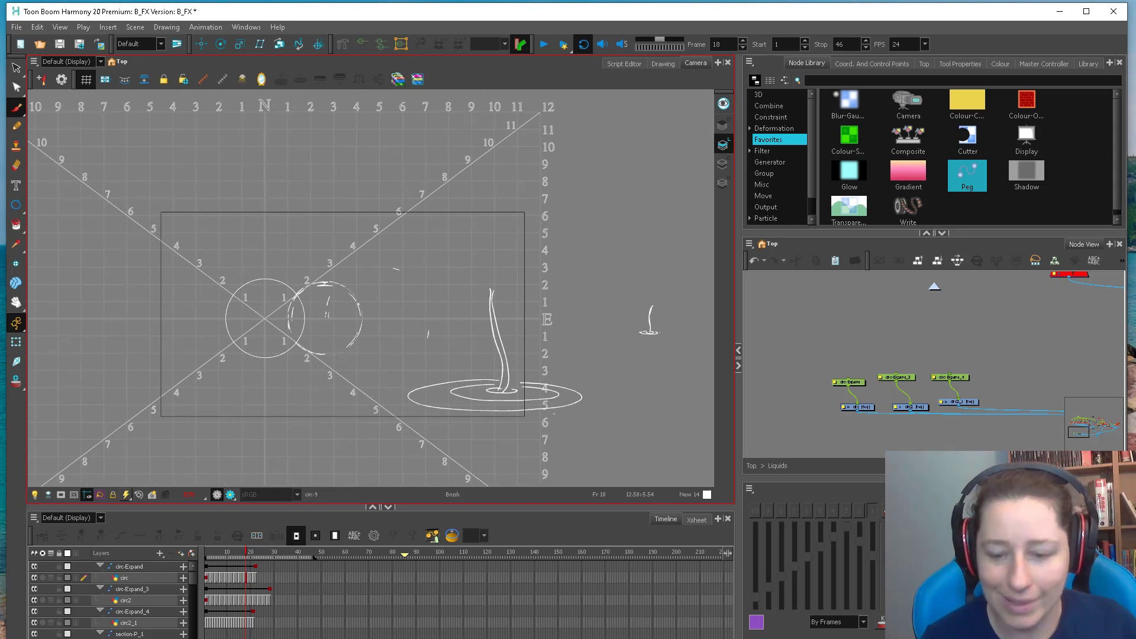
left_click_drag(587, 201, 587, 448)
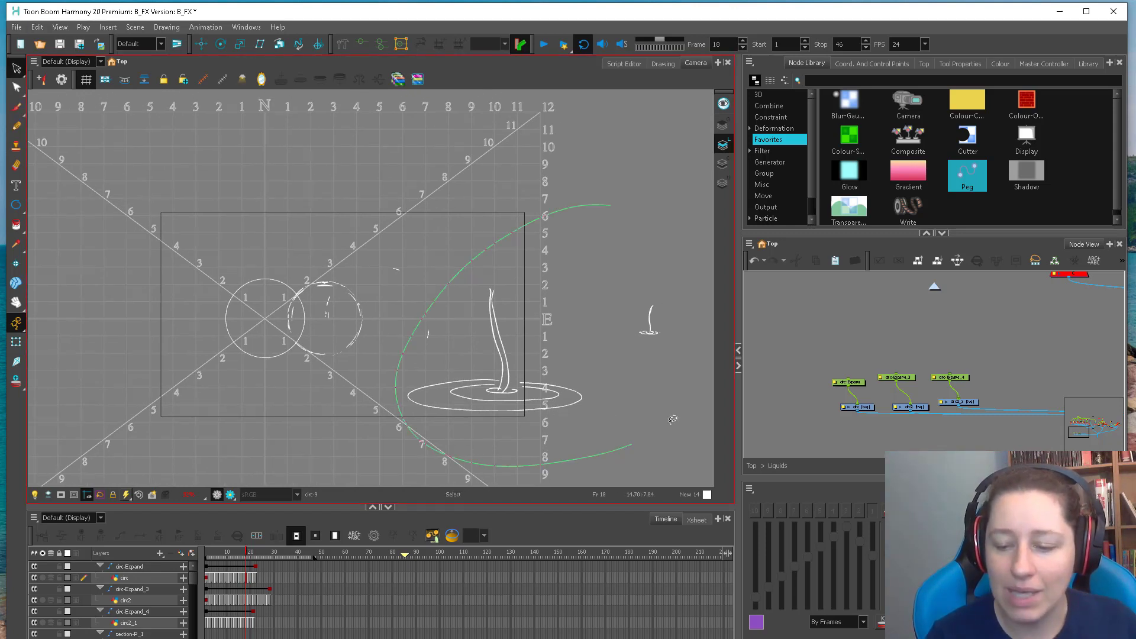
key("Delete")
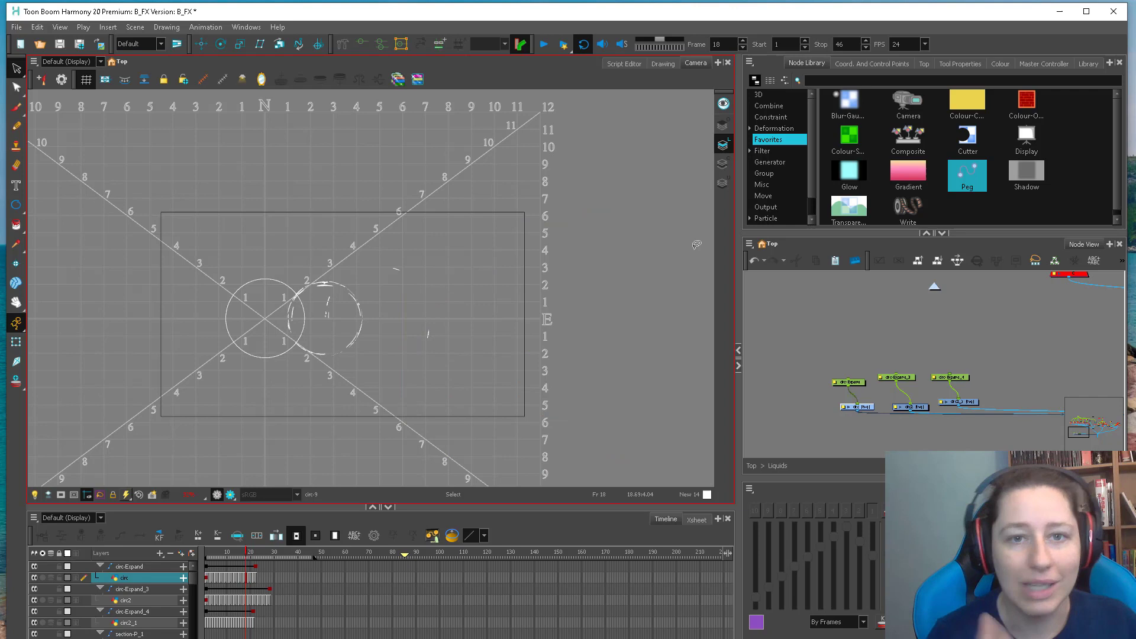
Hide the field chart and recentre the view on the left ripple circle
key("ctrl+apostrophe")
key("shift+m")
left_click(329, 315)
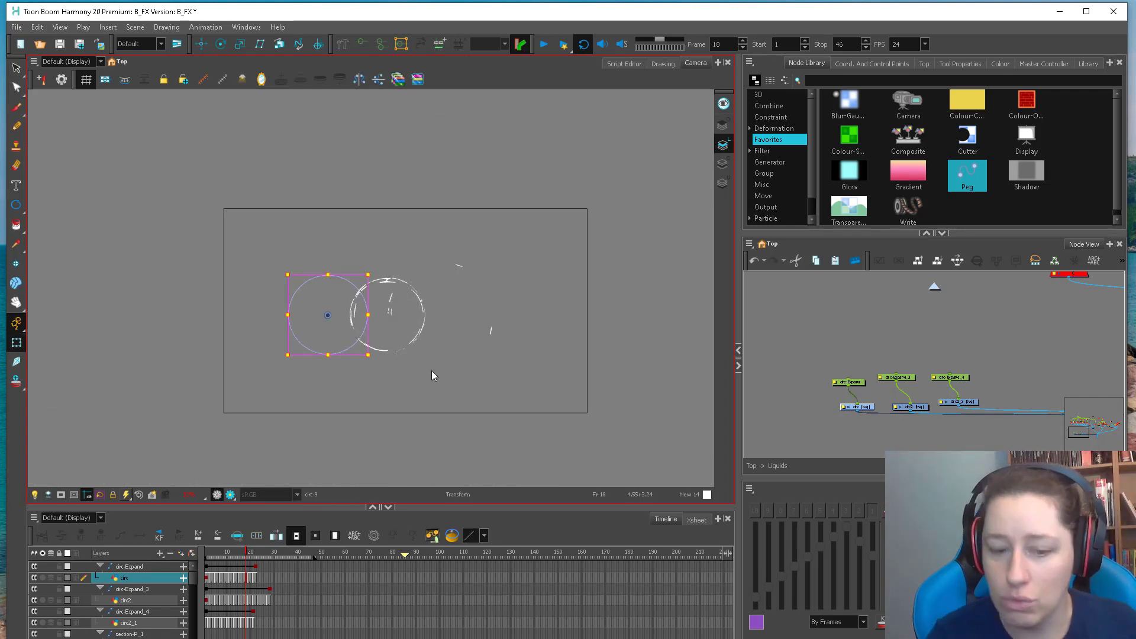
At the first frame, set the animate mode to Animate Off
left_click(227, 553)
left_click(16, 323)
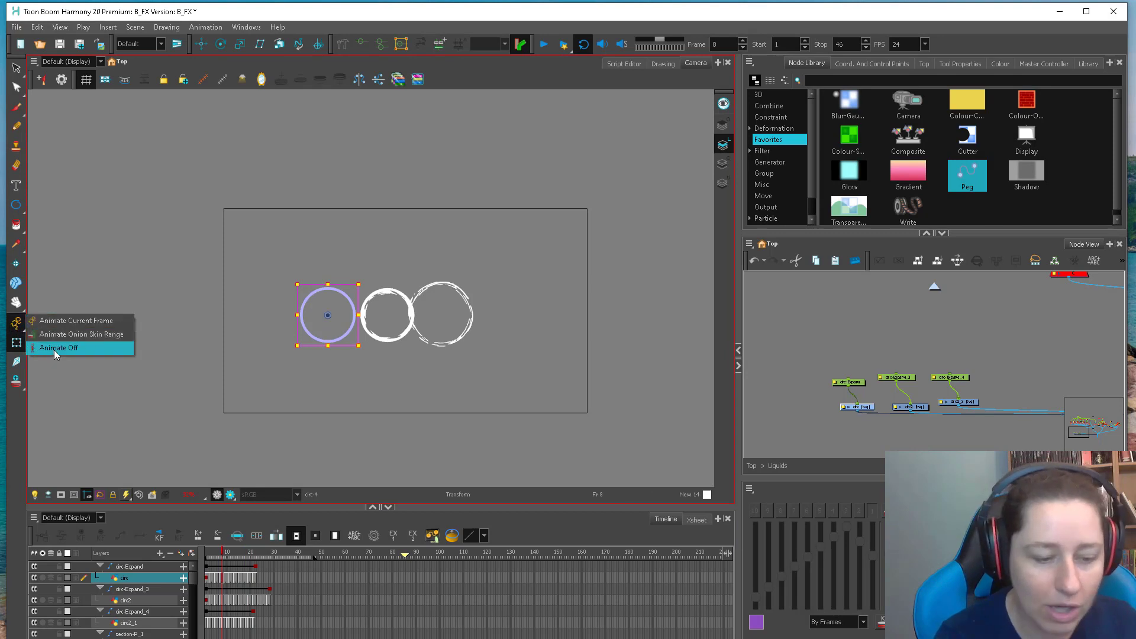
left_click(54, 350)
Squash the left, largest and middle ripple circles into flat ellipses
left_click_drag(329, 315, 333, 316)
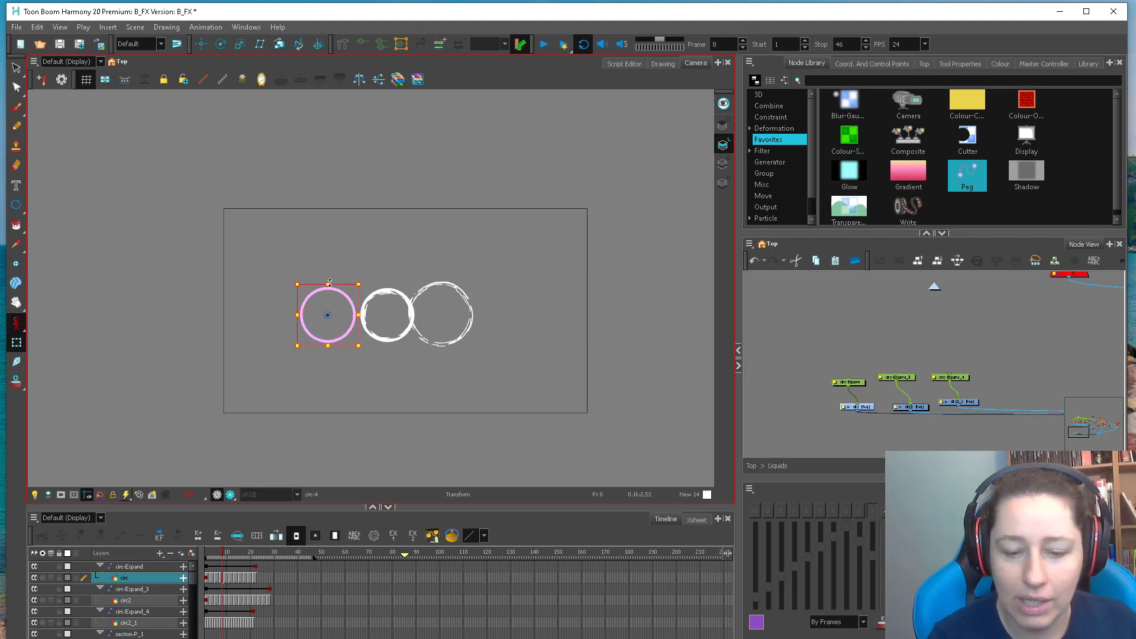
mouse_move(329, 283)
left_mouse_down()
mouse_move(330, 307)
mouse_move(387, 307)
left_mouse_up()
left_click(387, 293)
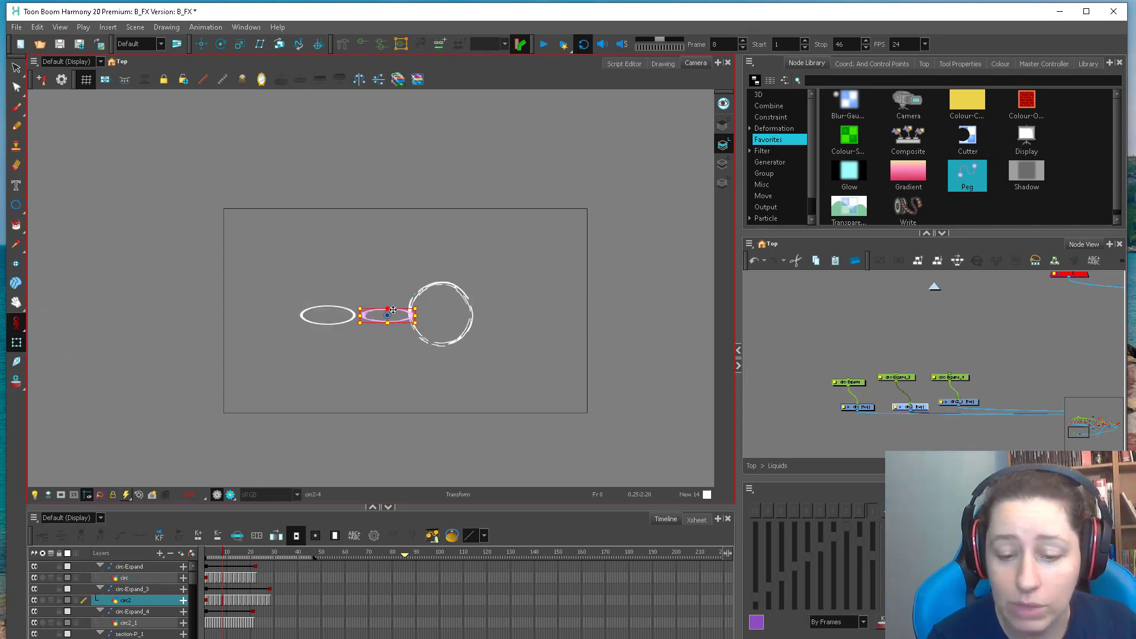
left_click(444, 288)
left_click_drag(474, 285, 479, 288)
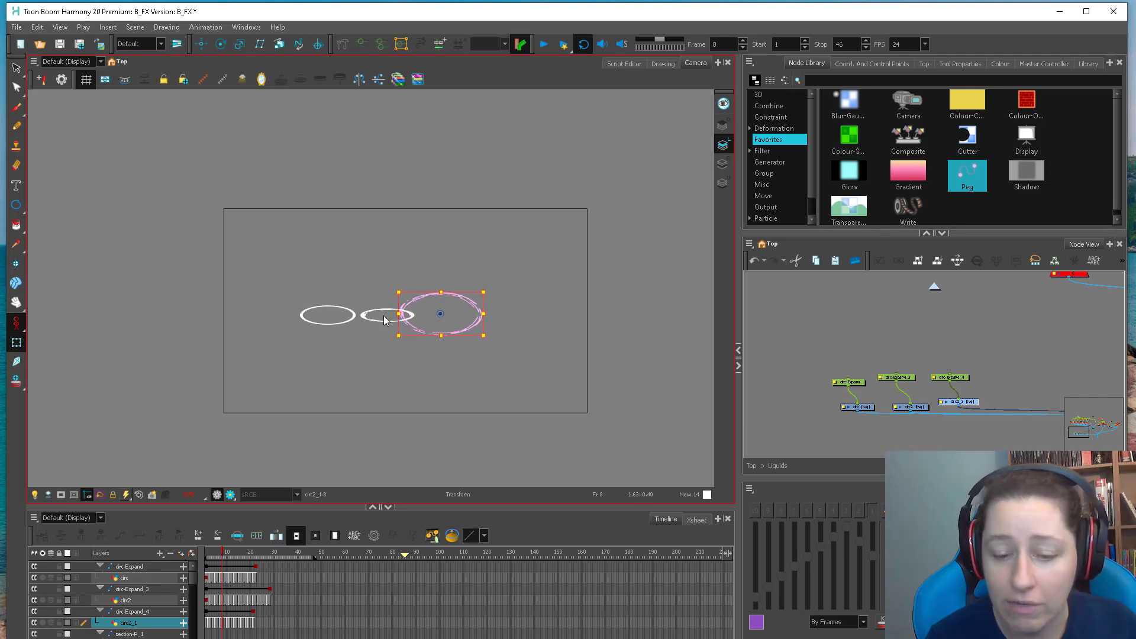
left_click(387, 315)
left_click_drag(404, 311, 415, 313)
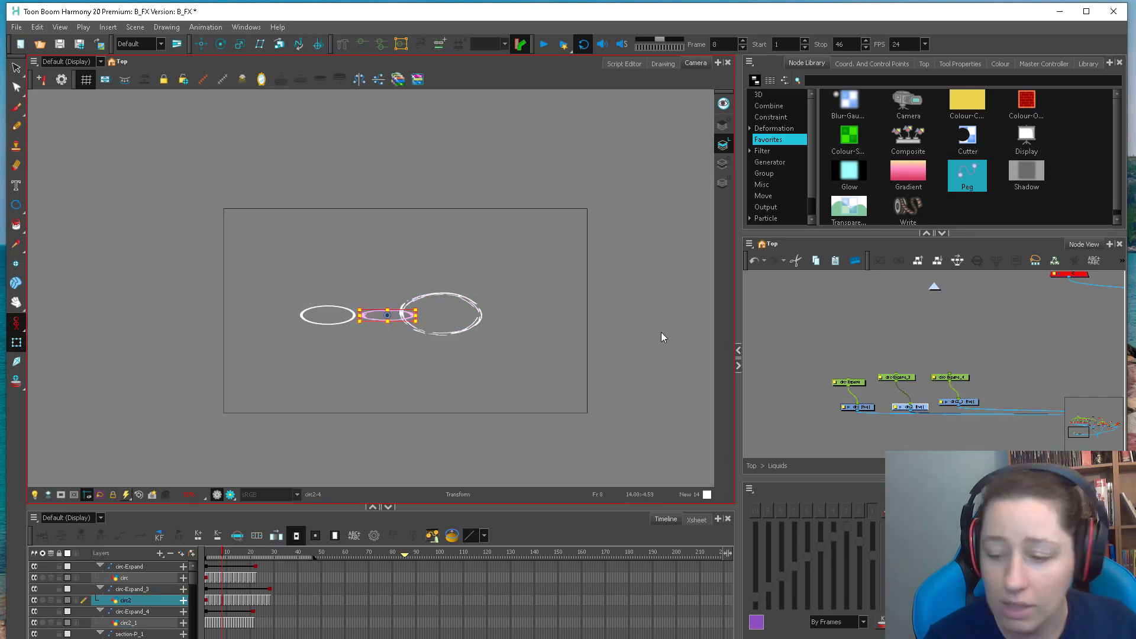
key("alt+b")
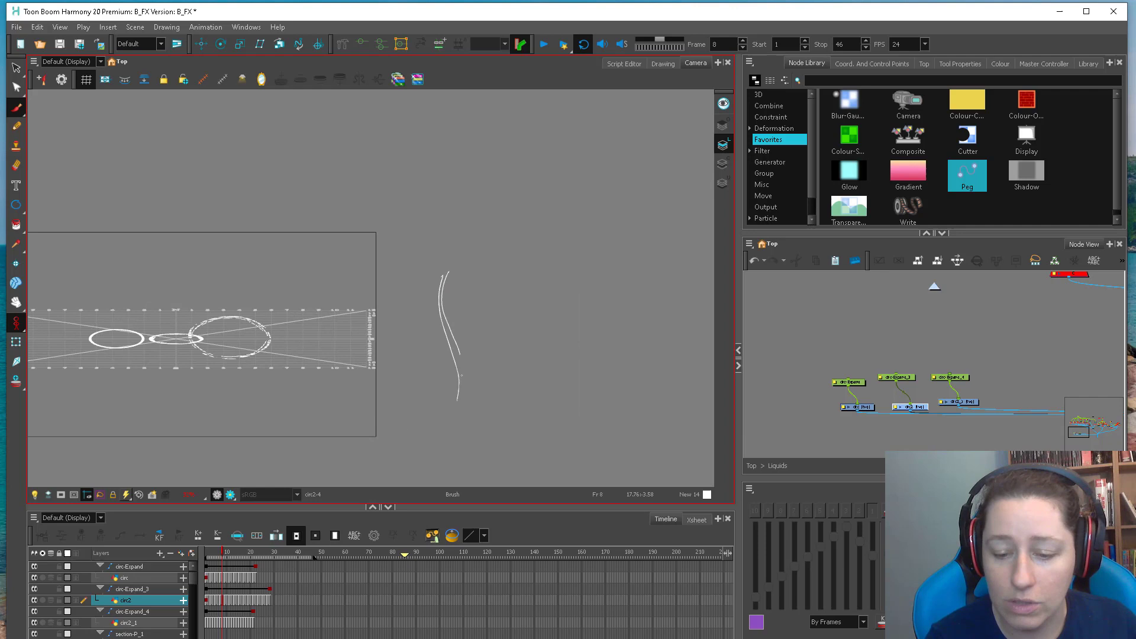
left_click_drag(430, 395, 489, 395)
mouse_move(391, 399)
left_mouse_down()
mouse_move(523, 395)
mouse_move(364, 407)
left_mouse_up()
key("space")
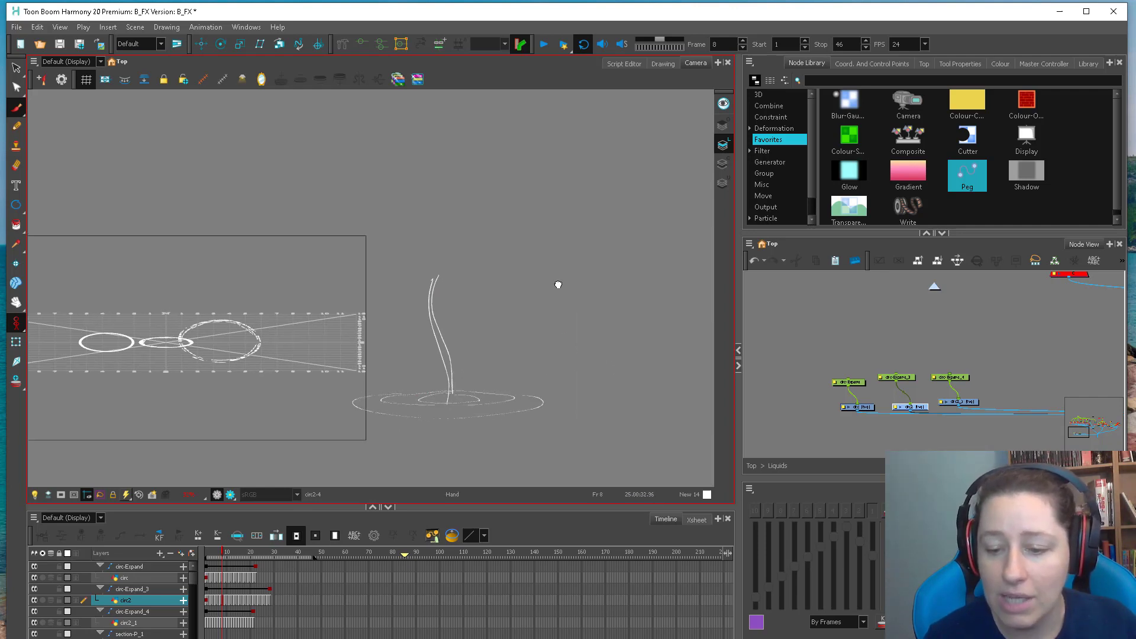
left_click_drag(551, 315, 543, 345)
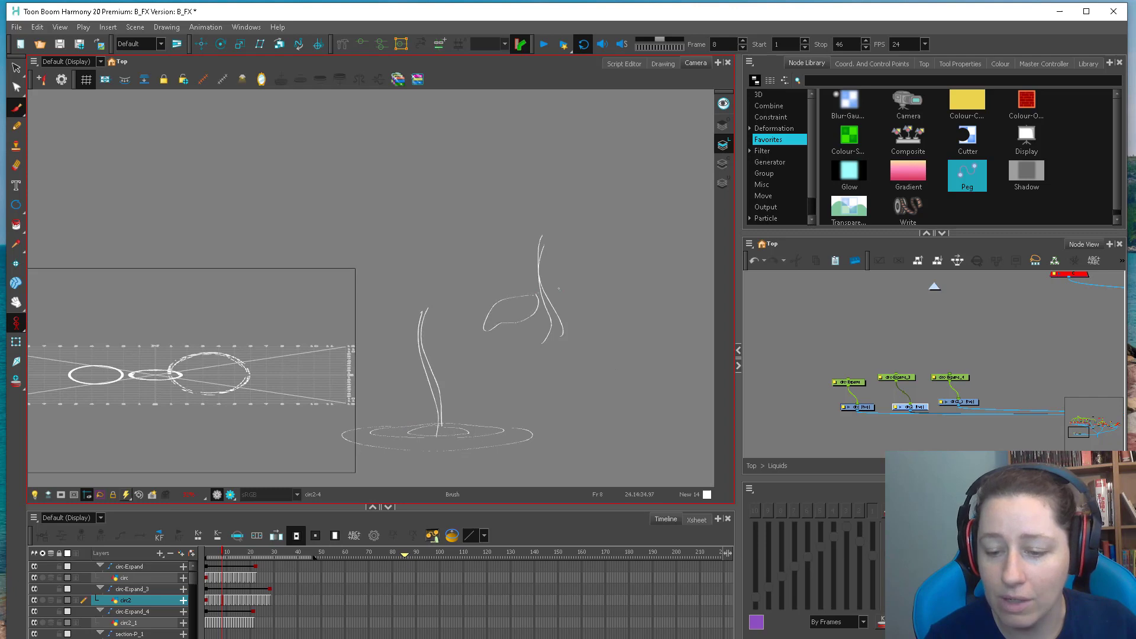
left_click_drag(577, 267, 555, 293)
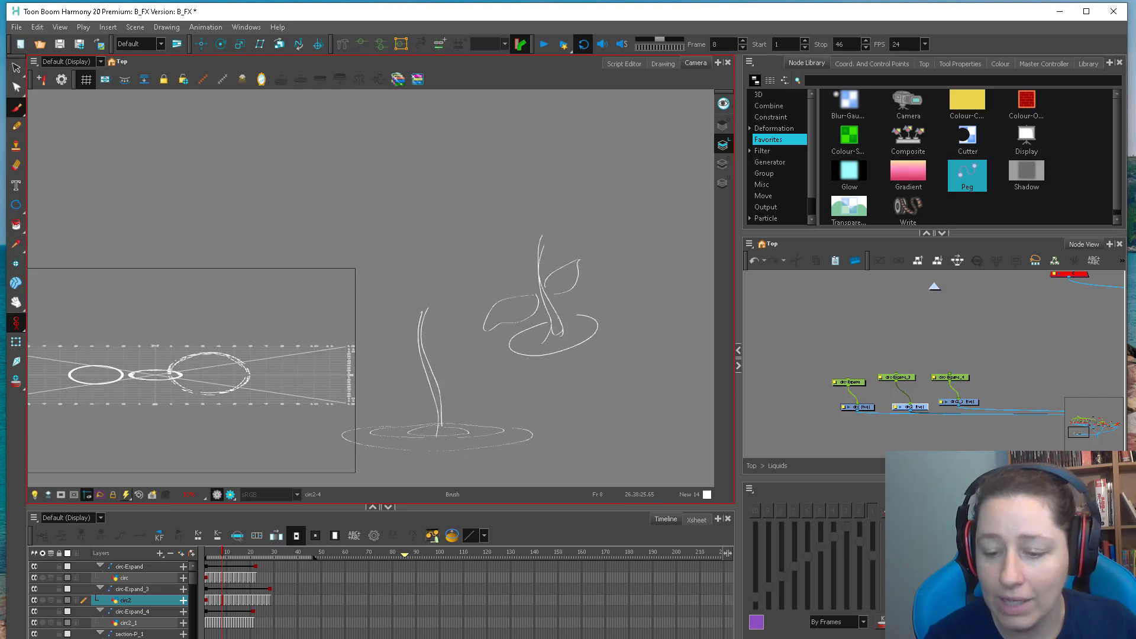
key("alt+s")
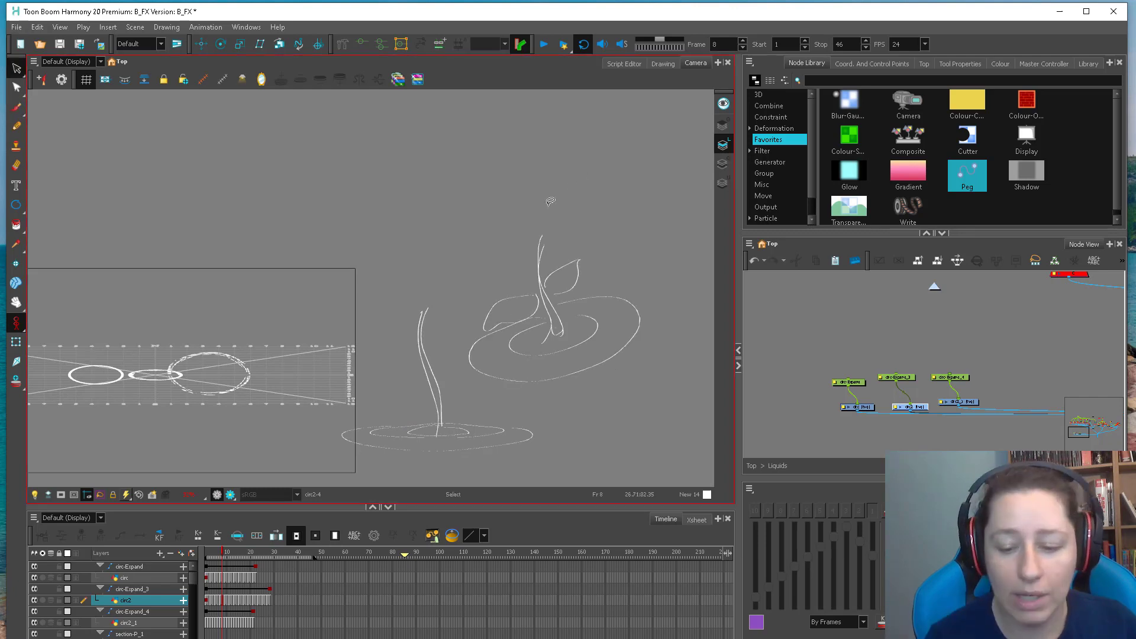
left_click_drag(342, 235, 644, 454)
key("Delete")
Bring the ellipses back into view and play the ripple animation through once
left_click_drag(482, 383, 577, 355)
key("shift+t")
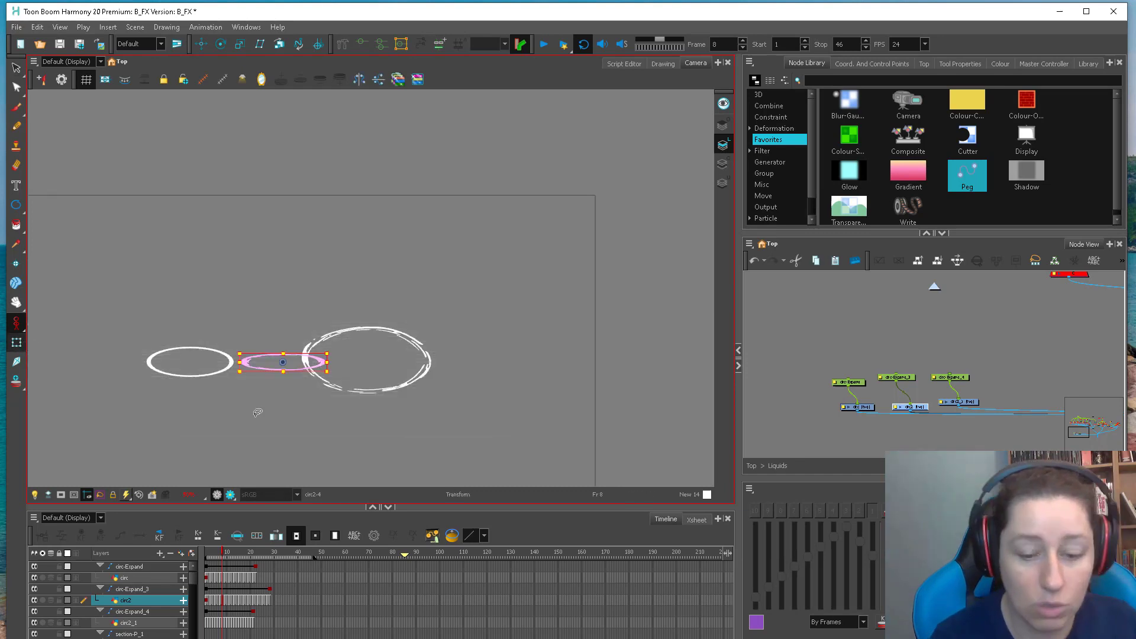
left_click(374, 353)
left_click(544, 45)
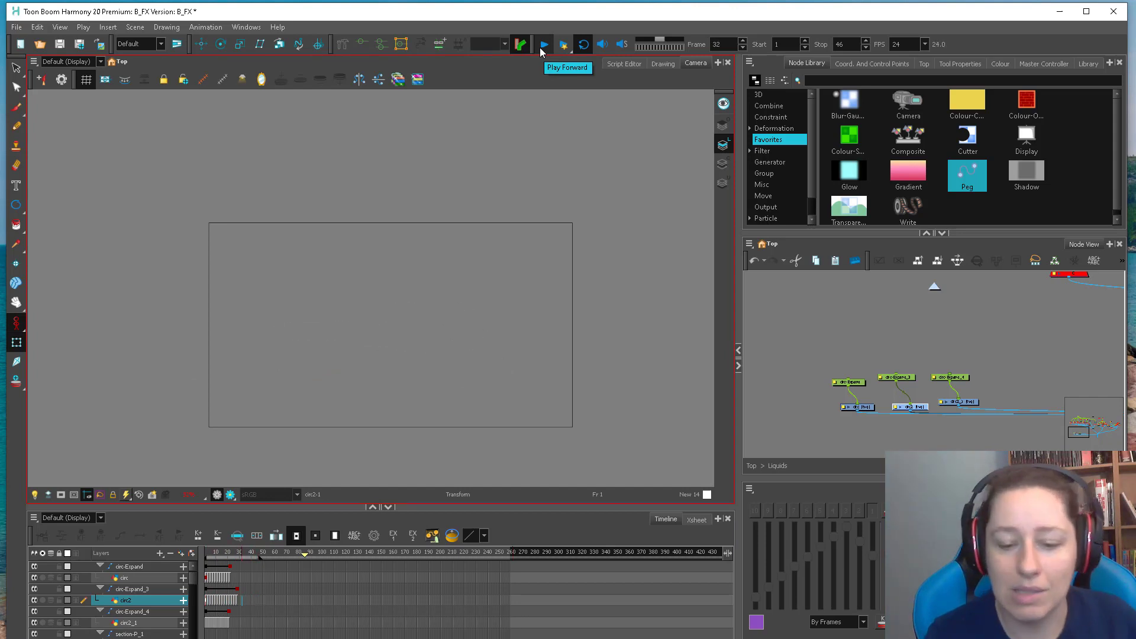
left_click(544, 44)
scroll(285, 333, "up", 2)
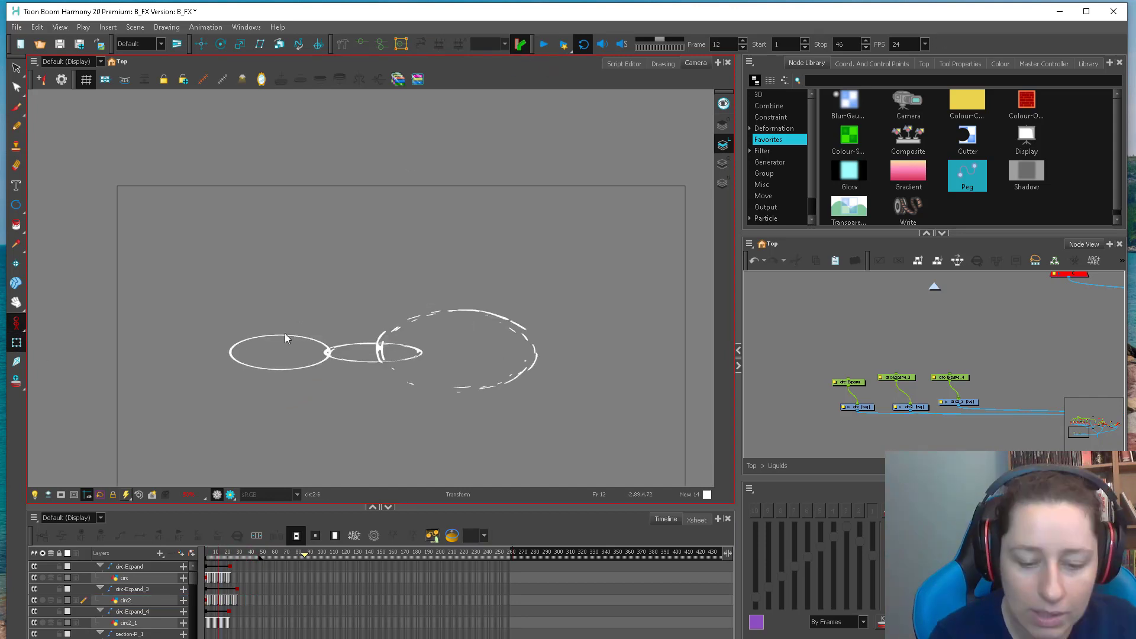
Flatten the left ellipse further, replay the ripples, and save the scene
left_click(294, 355)
left_click_drag(326, 345, 326, 363)
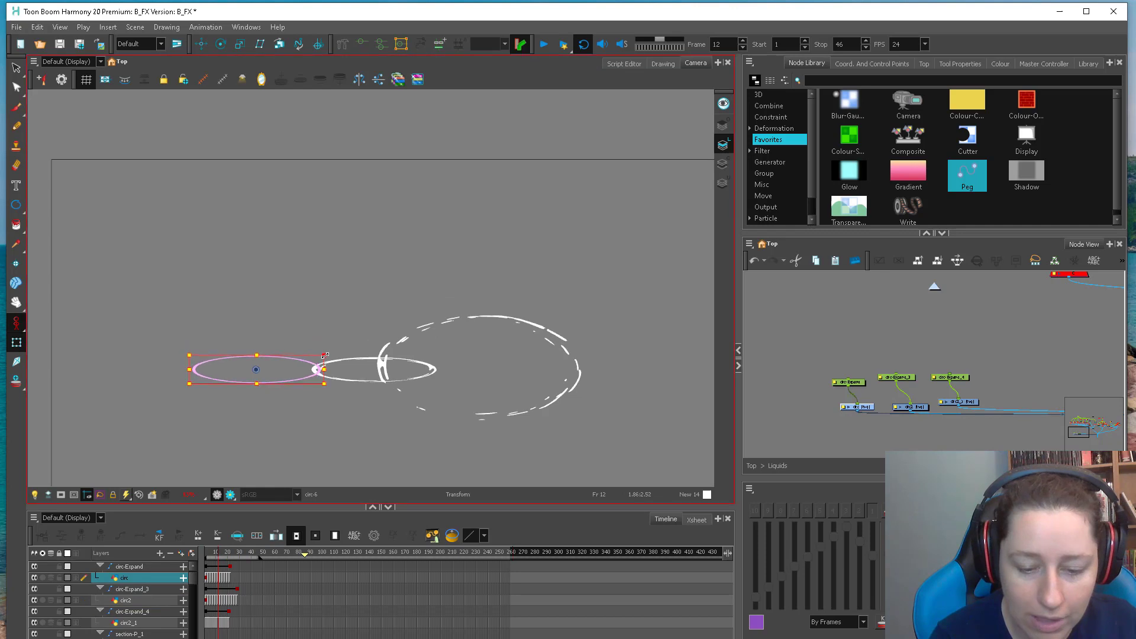
key("Escape")
left_click(391, 369)
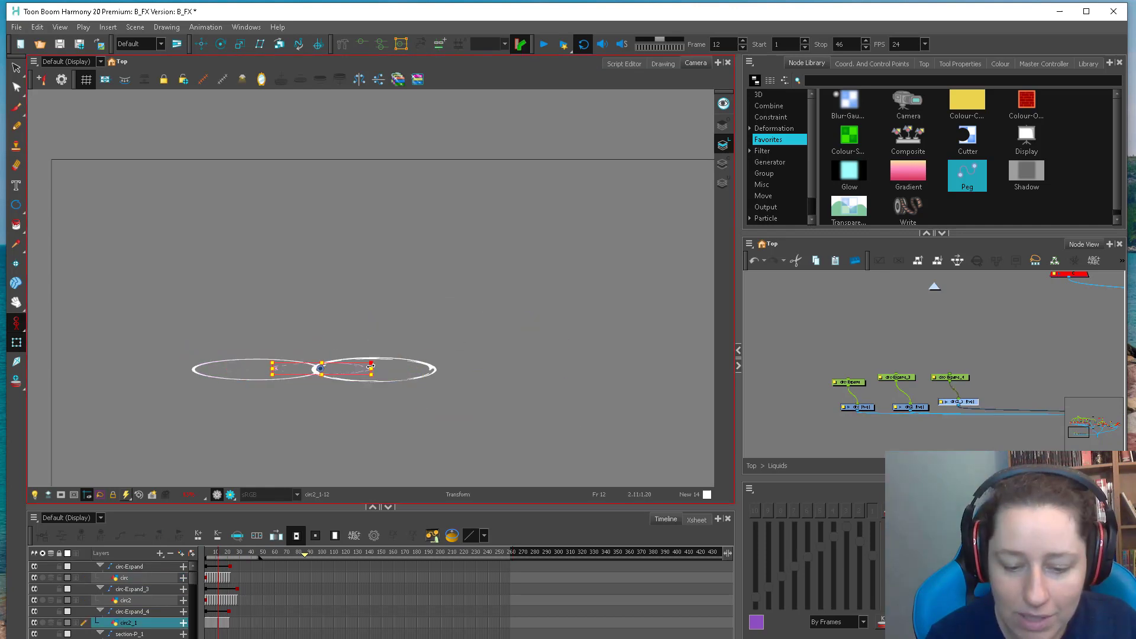
scroll(453, 316, "down", 2)
key("Escape")
left_click(544, 45)
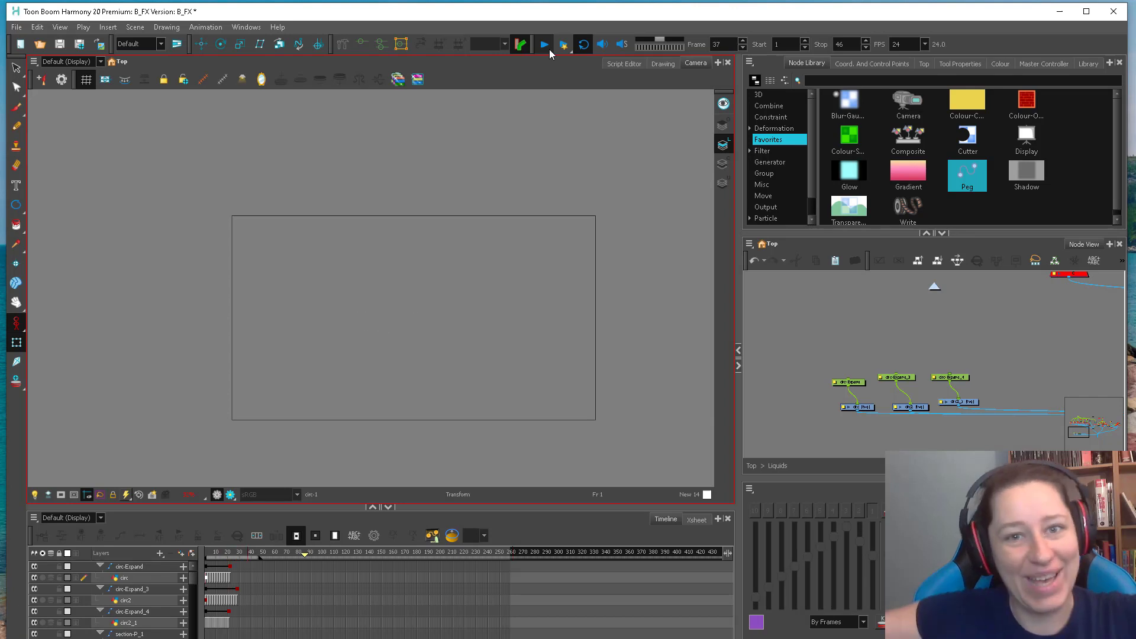
key("ctrl+s")
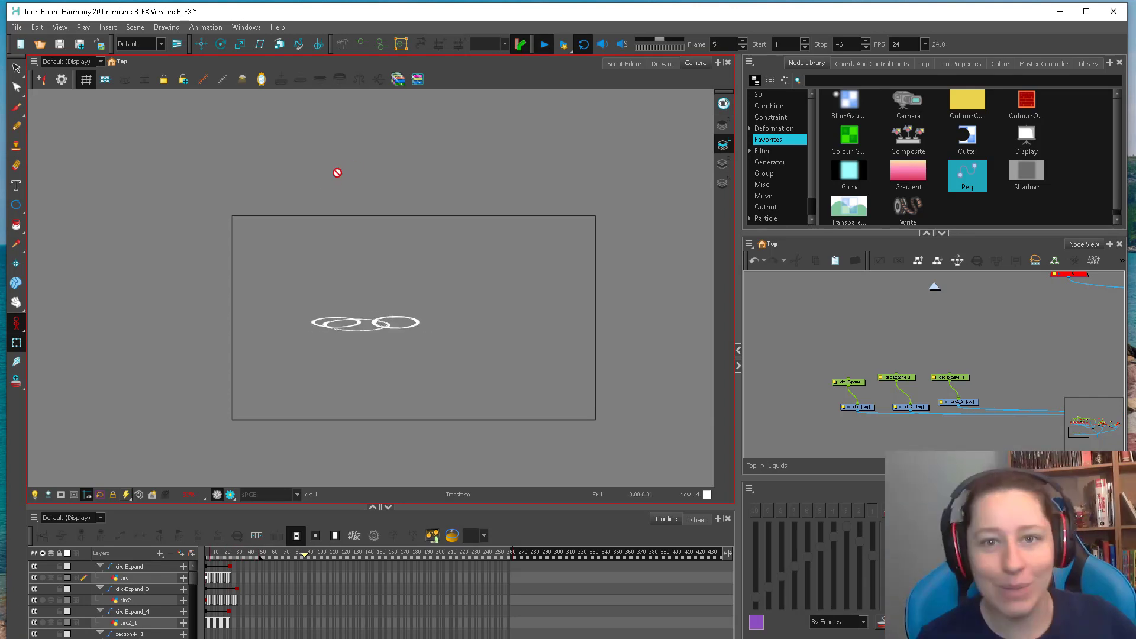